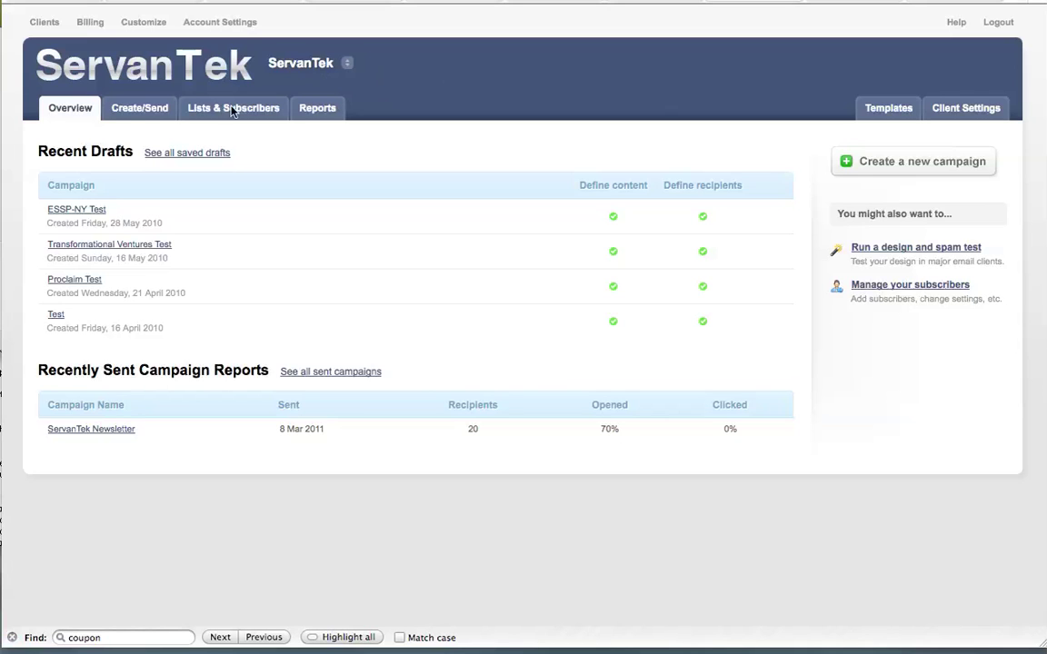
Step: Start a new regular campaign and name it "Newsletter Tutorial"
left_click(127, 109)
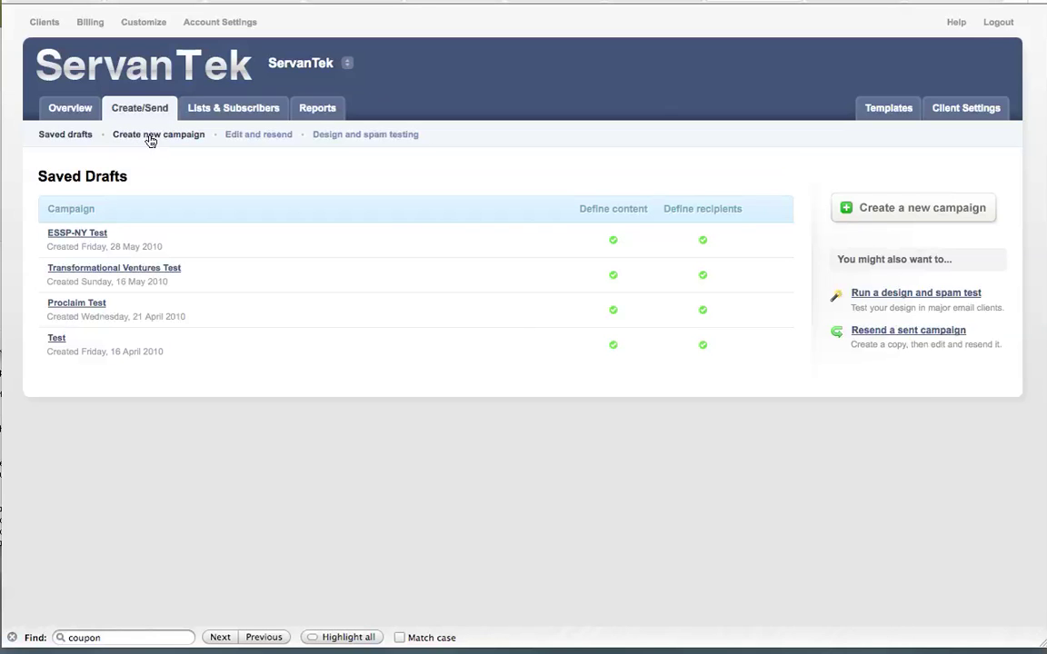
left_click(158, 136)
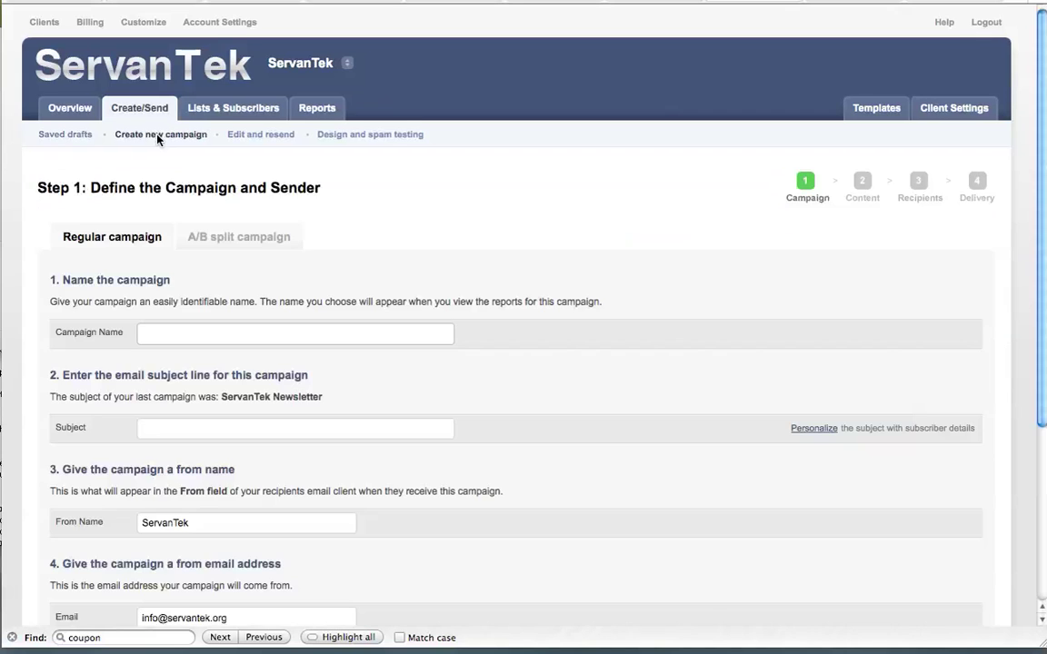
scroll(535, 176, "down", 1)
scroll(535, 176, "down", 3)
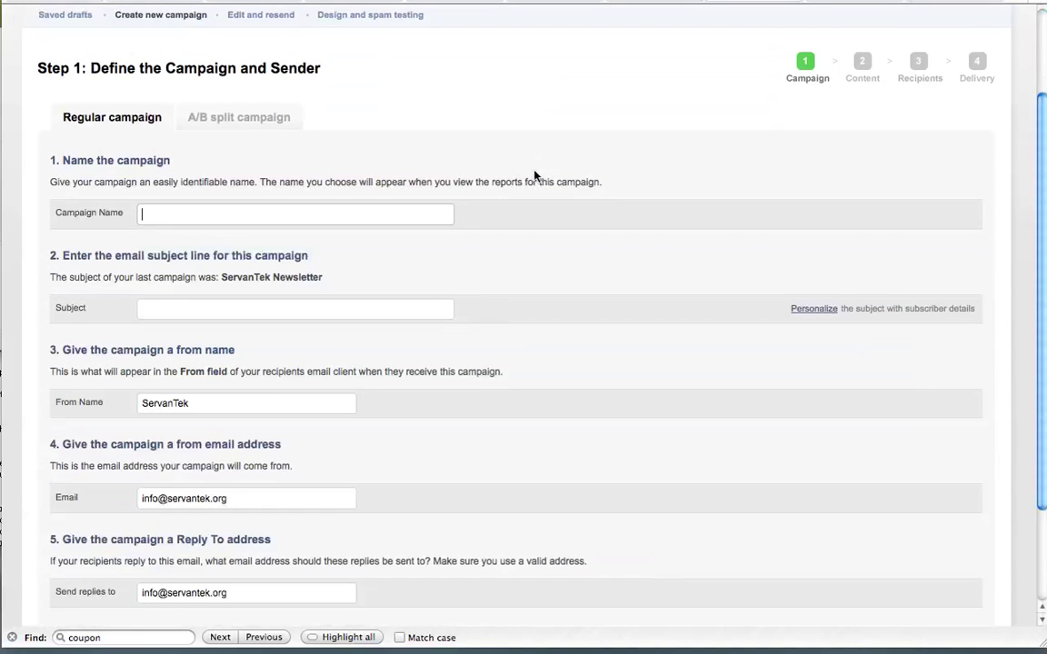
scroll(535, 176, "down", 2)
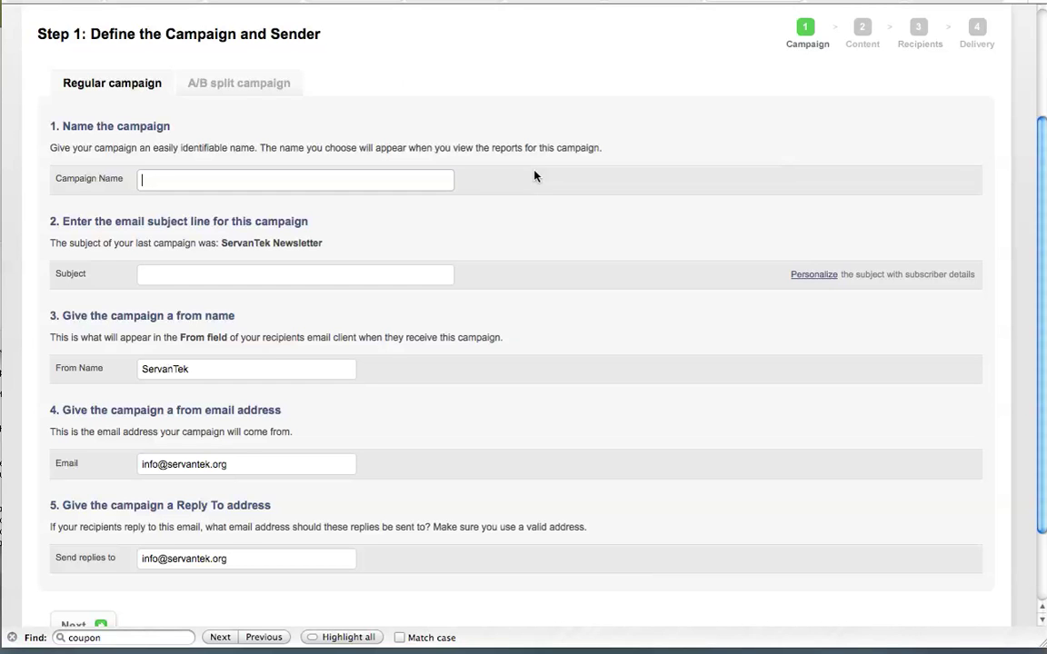
type("Newsletter Tutorial")
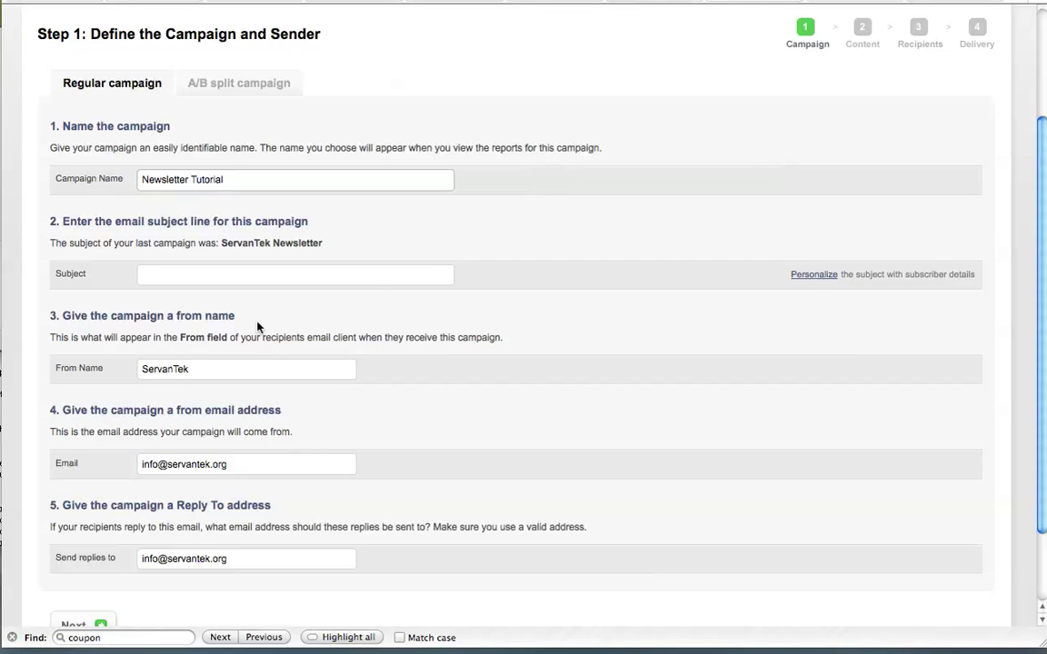
Step: Set the email subject line to "Newsletter Tutorial", keep the default sender details, and proceed to the content stage
left_click(162, 279)
type("Newsletter Tutorial")
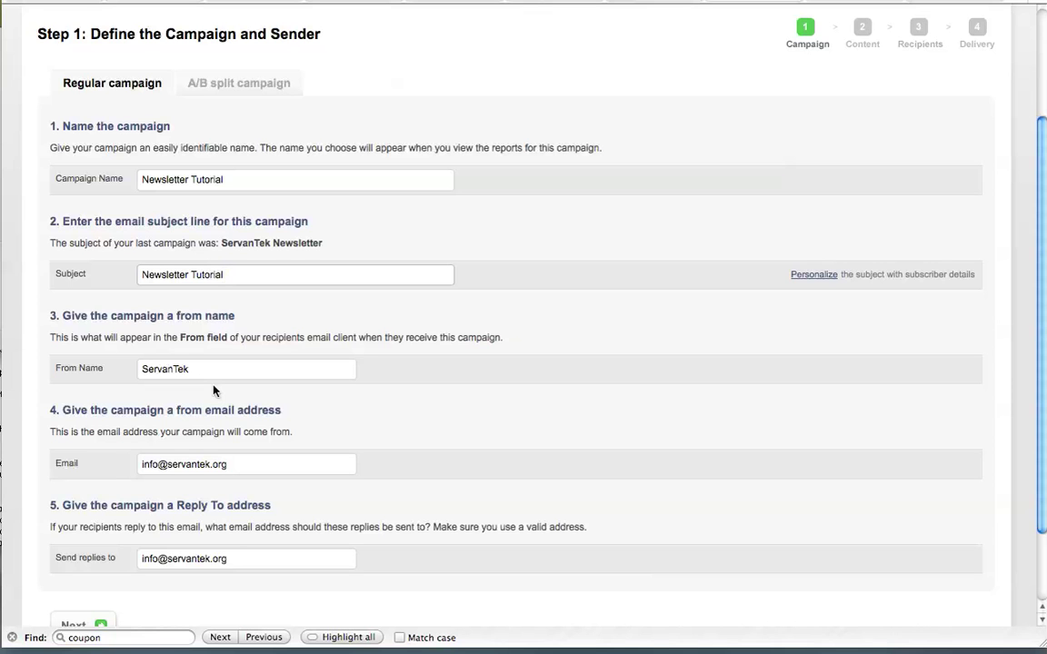
scroll(195, 418, "down", 3)
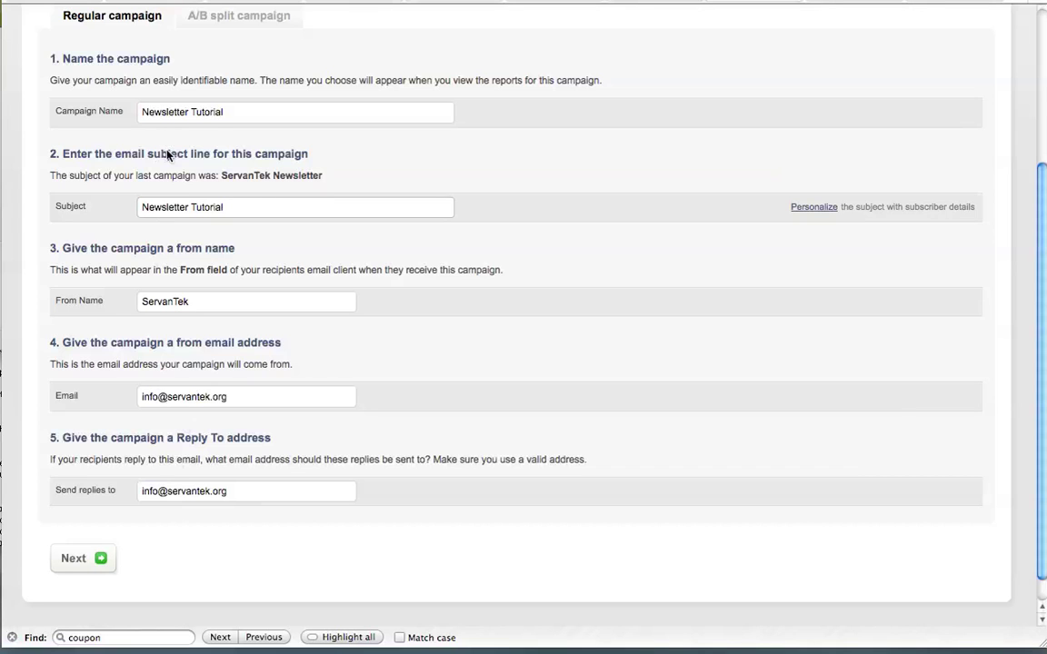
left_click(76, 558)
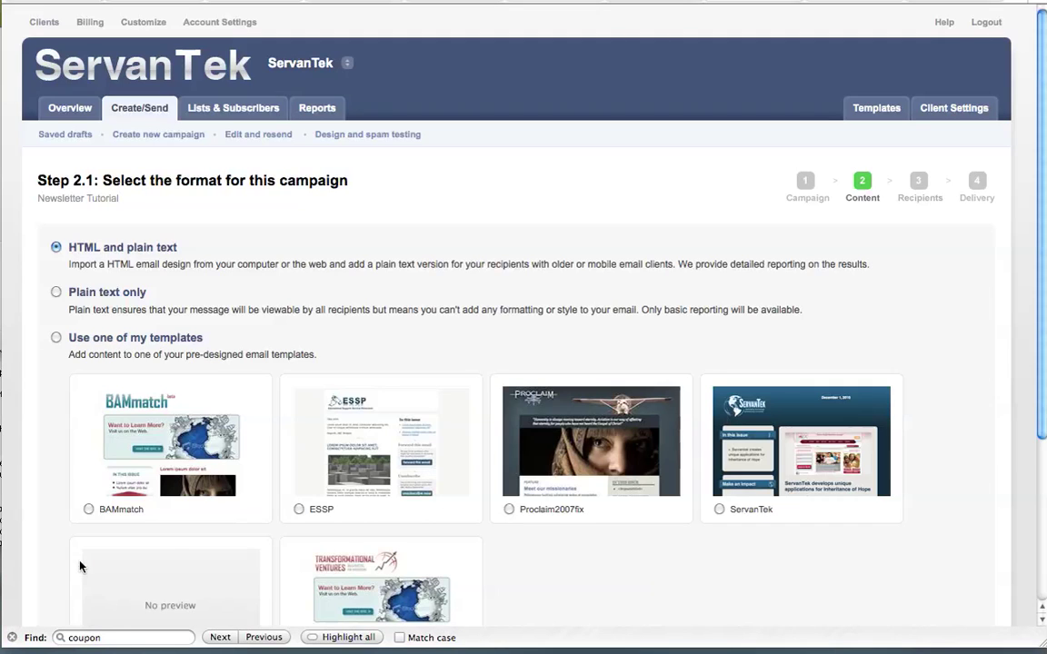
Step: Choose the ServanTek template as the campaign format and continue to the content editor
scroll(306, 485, "down", 3)
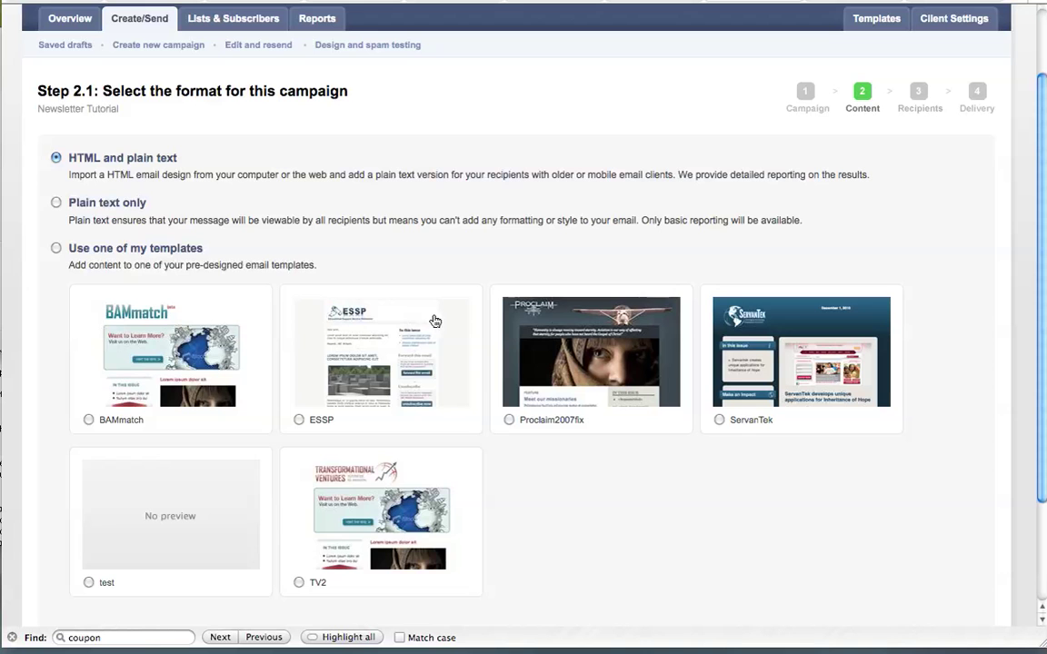
left_click(770, 347)
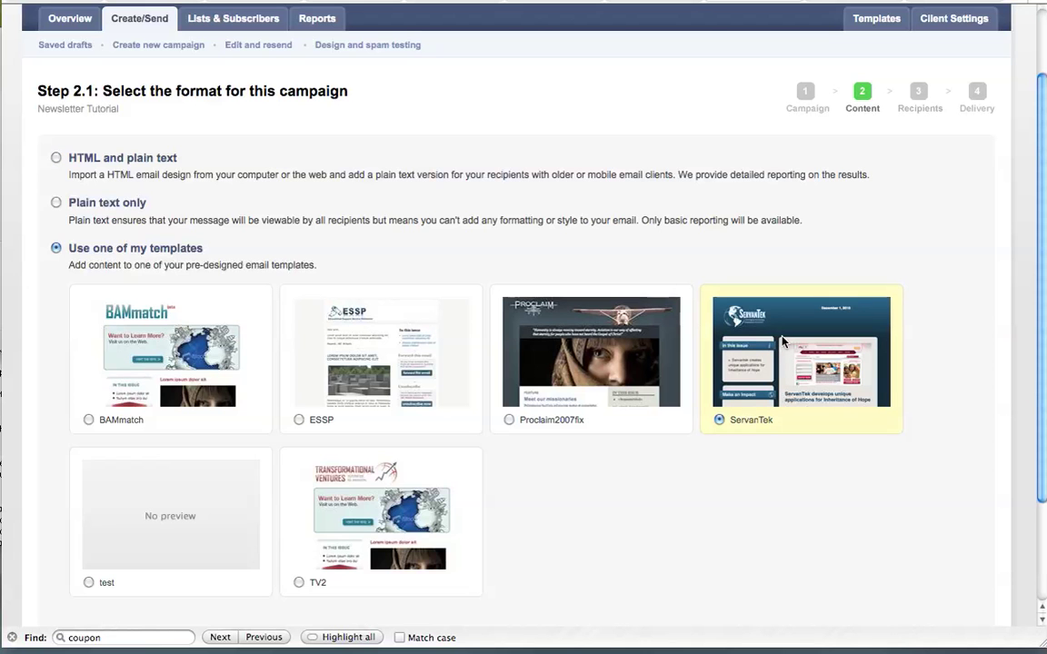
scroll(353, 299, "down", 3)
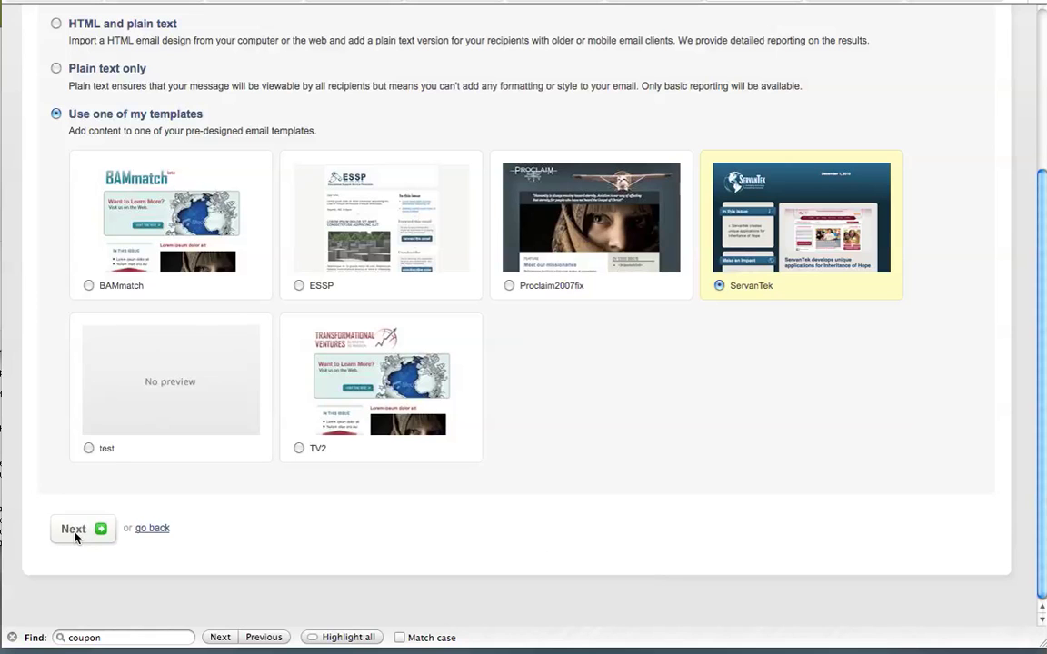
left_click(75, 530)
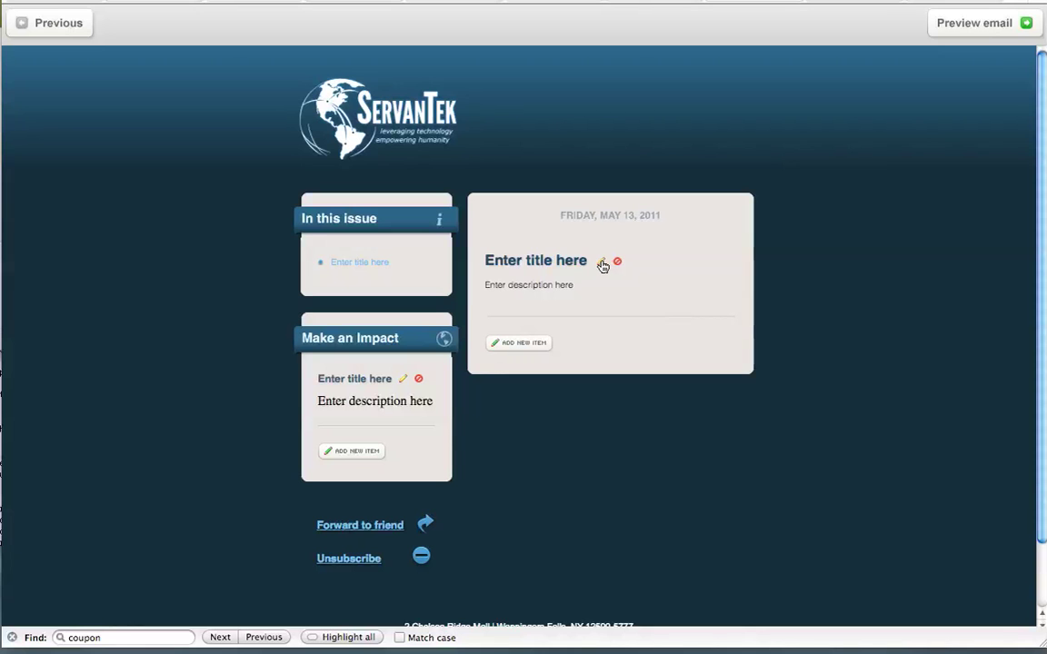
Step: Open the main article item for editing and replace its placeholder title with "Headline 1"
left_click(600, 262)
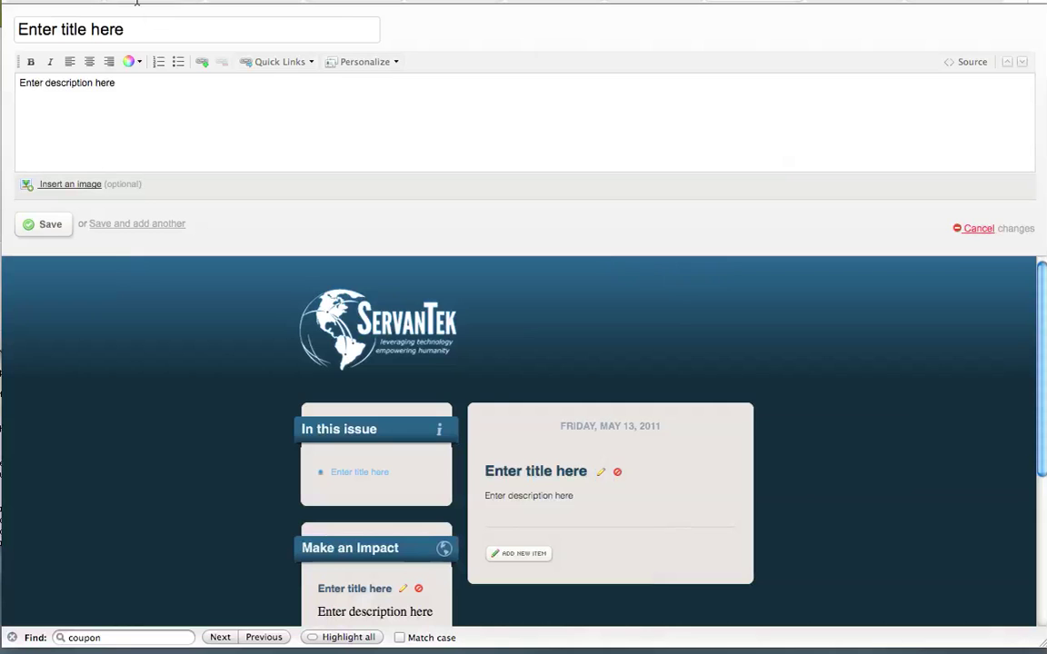
triple_click(127, 28)
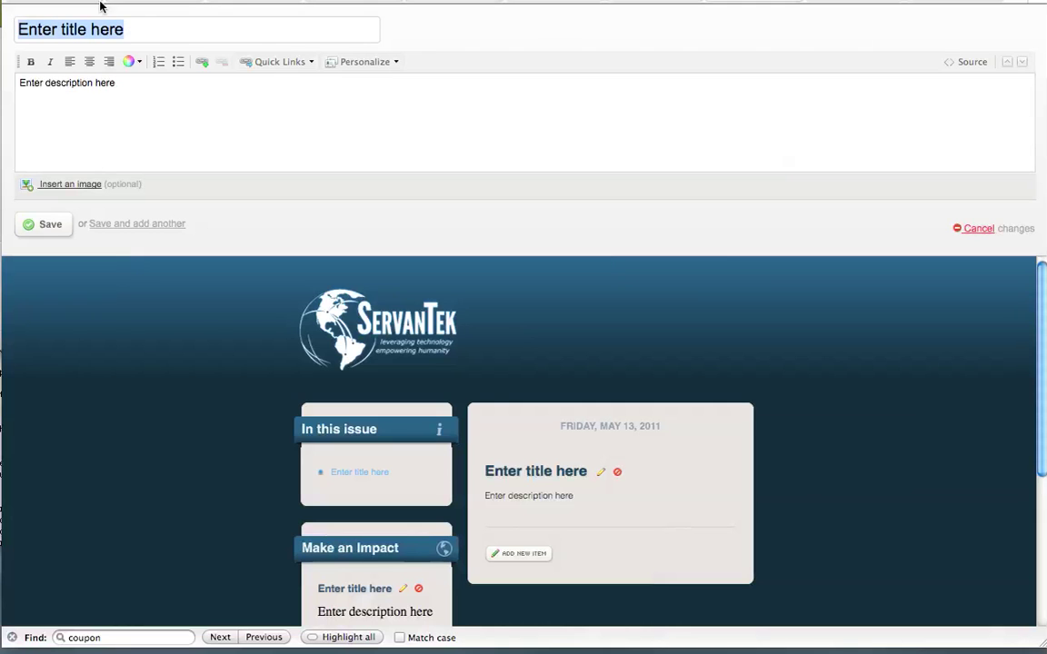
type("H")
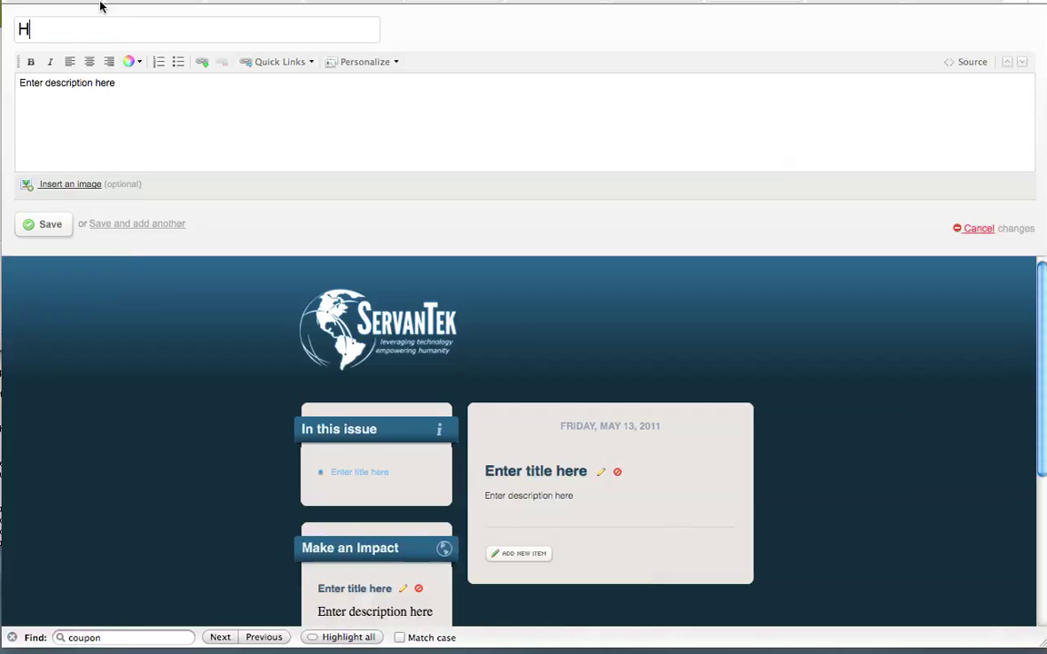
type("eadline ")
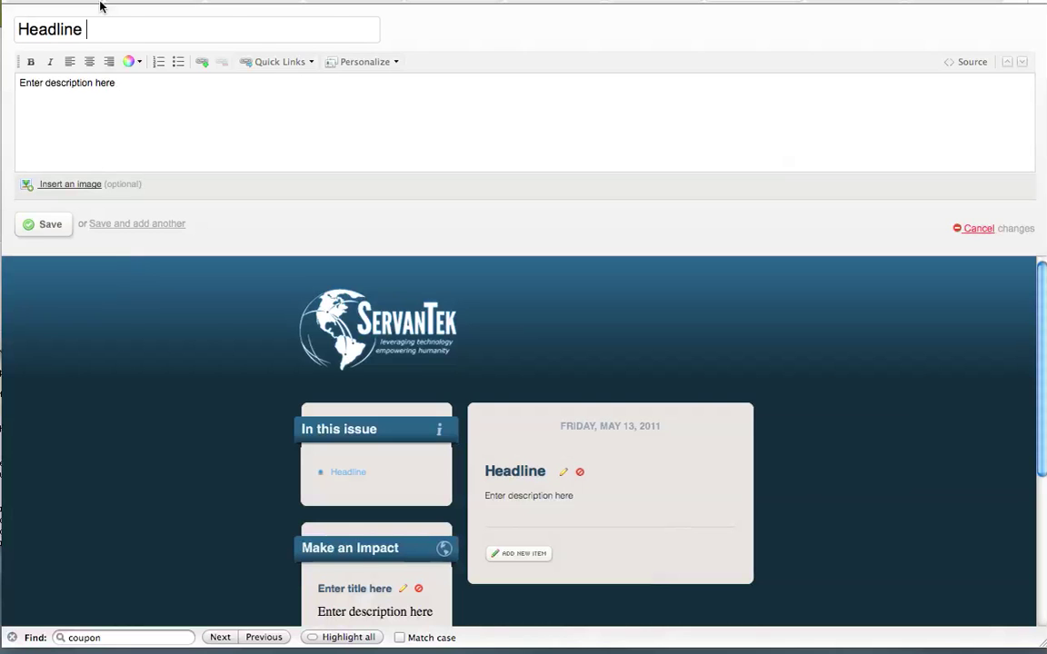
type("1")
Step: Replace the article's placeholder description with "This is where our sample text will appear."
left_click_drag(119, 82, 13, 86)
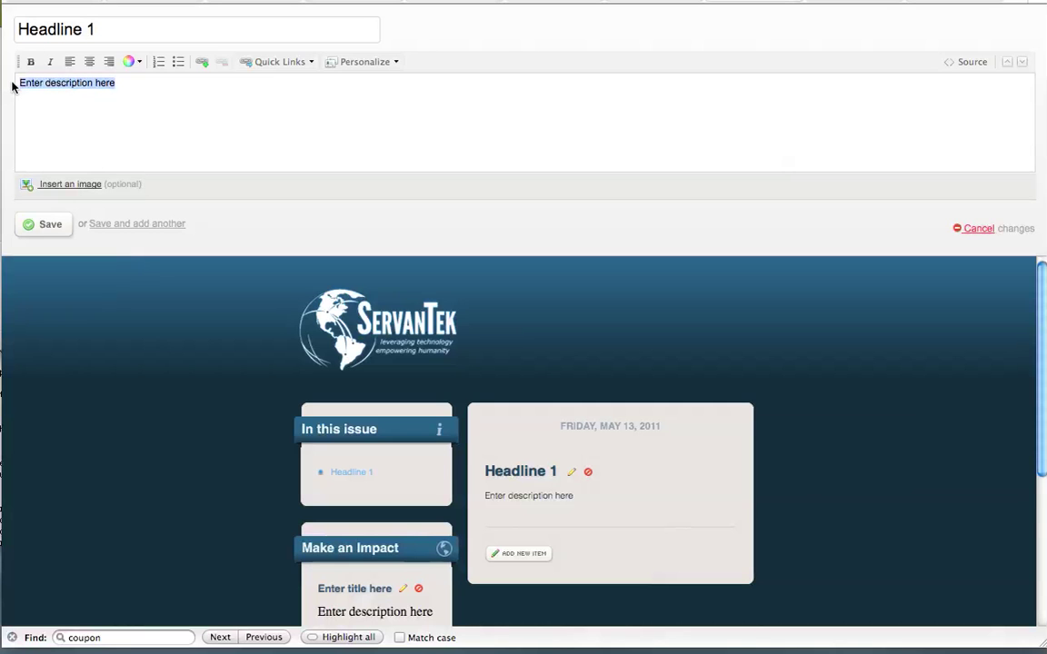
type("This is where")
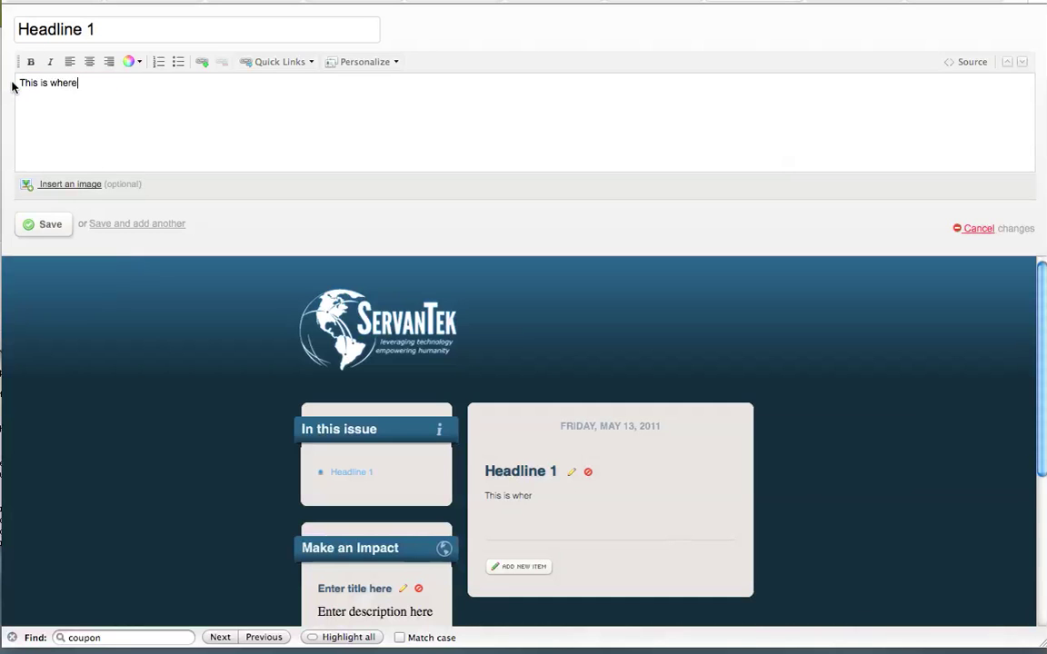
type(" a")
key("BackSpace")
type("our sample text wil")
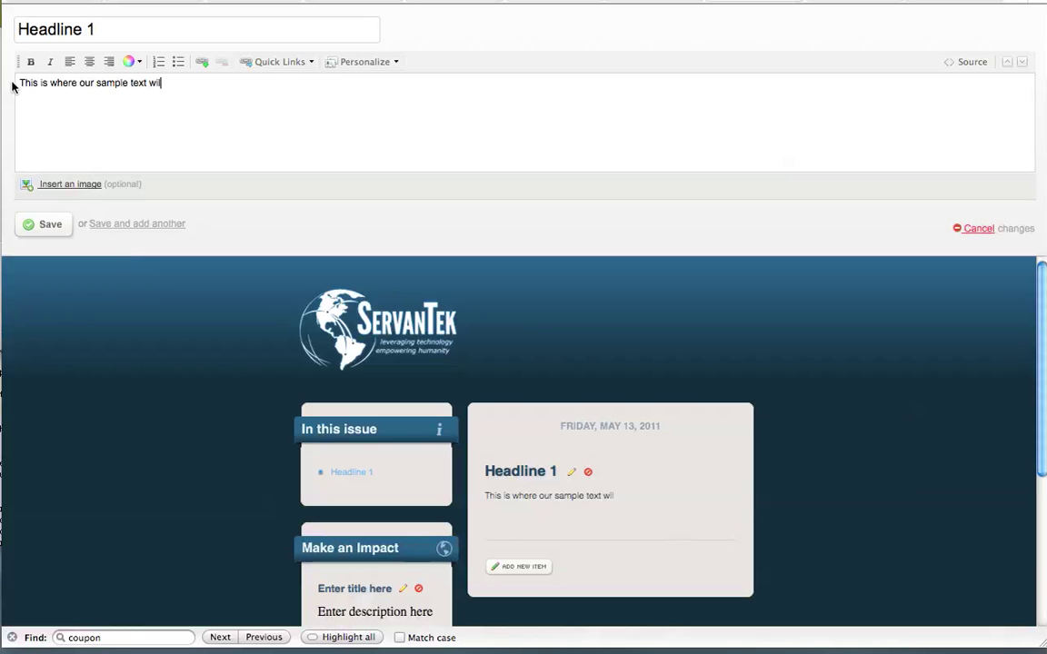
type("l appear.")
Step: Switch to the Word document Document1, copy its entire Lorem ipsum paragraph, and return to the newsletter editor
key("super+Tab")
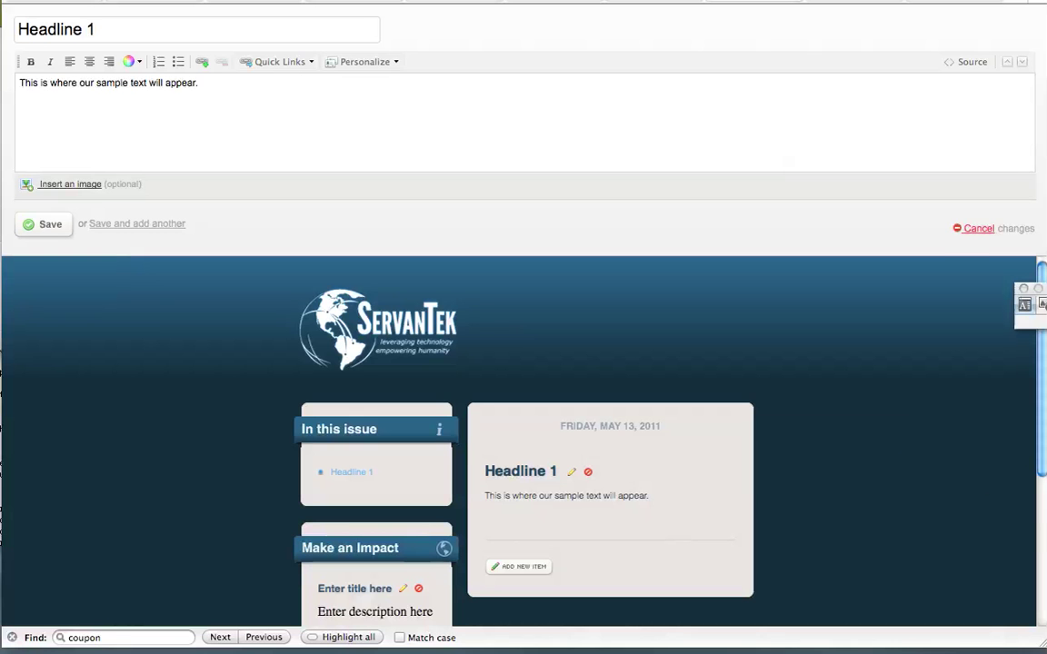
key("super+a")
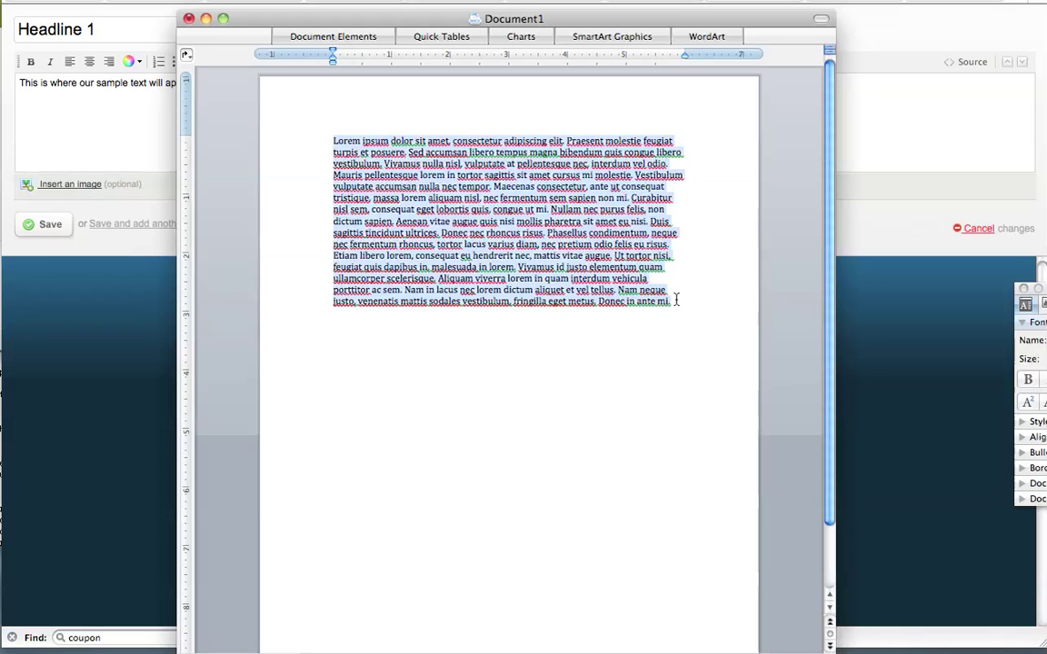
left_click(206, 20)
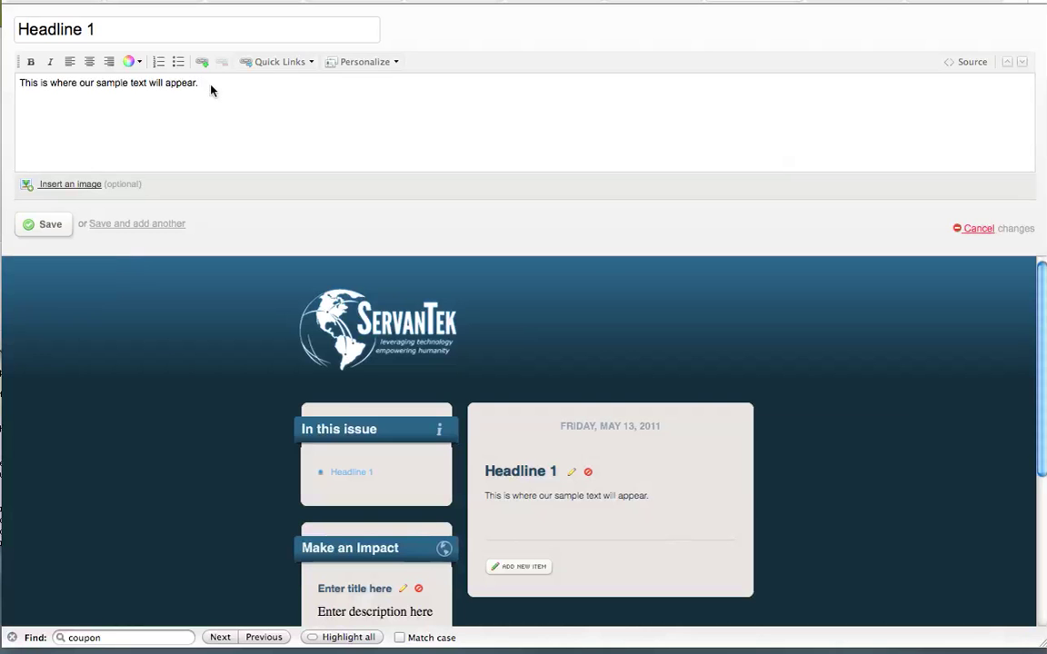
Step: Paste the copied Lorem ipsum text as plain text after the description's sentence and check it in the newsletter preview
key("ctrl+v")
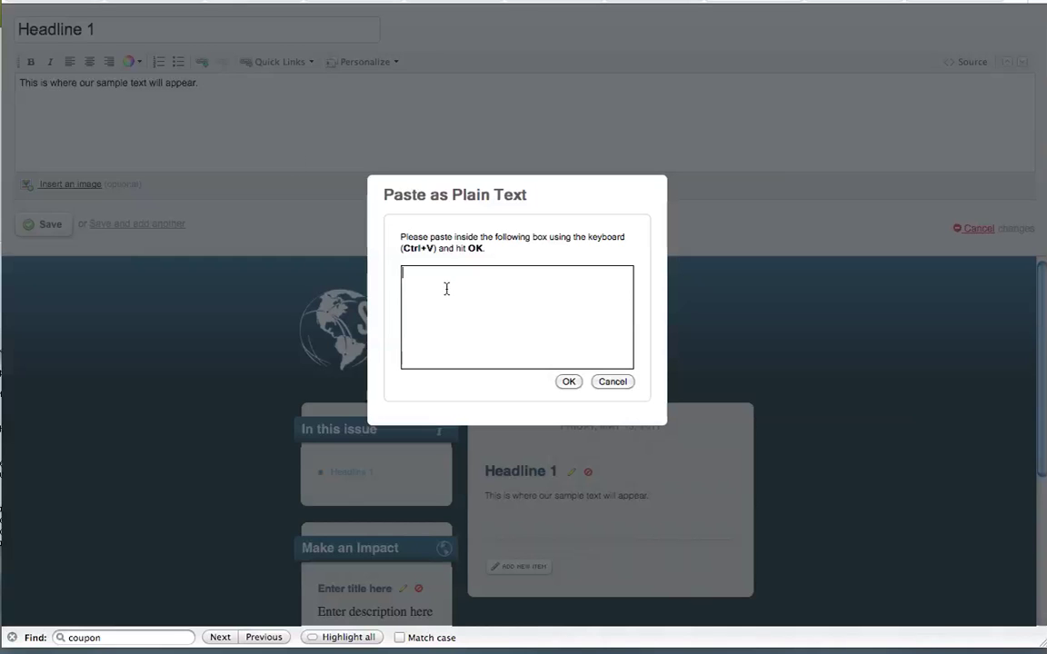
key("ctrl+v")
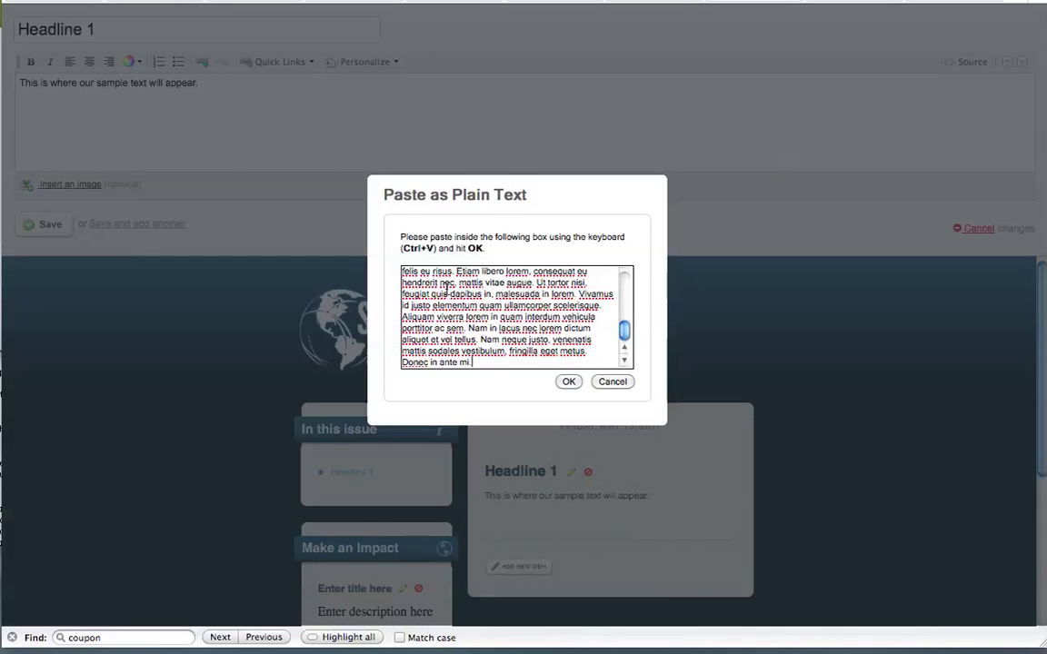
left_click(569, 381)
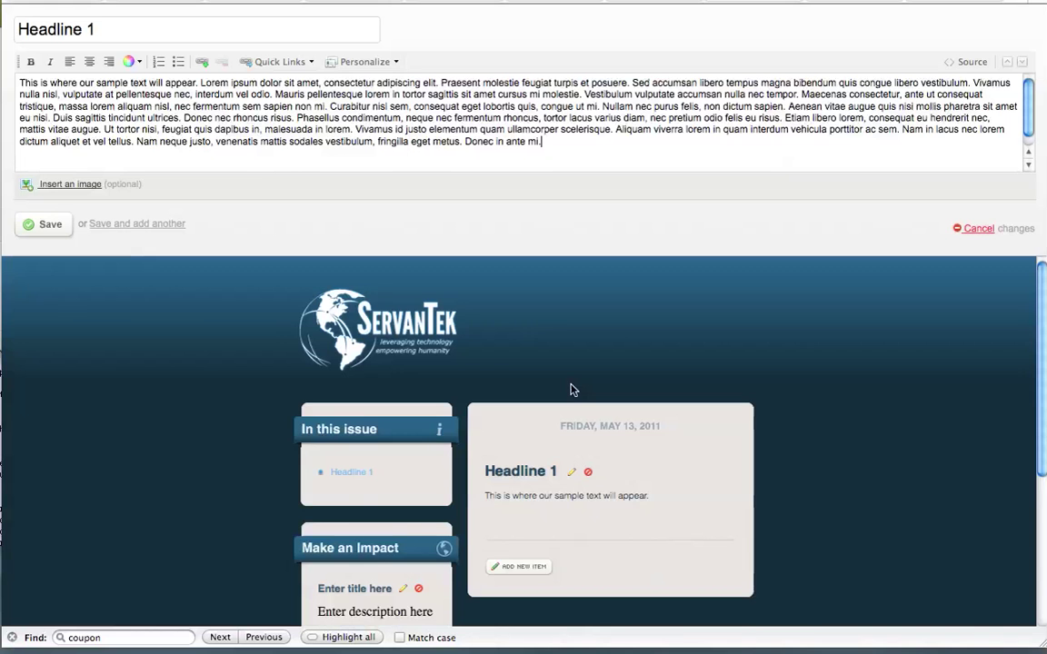
scroll(736, 394, "down", 4)
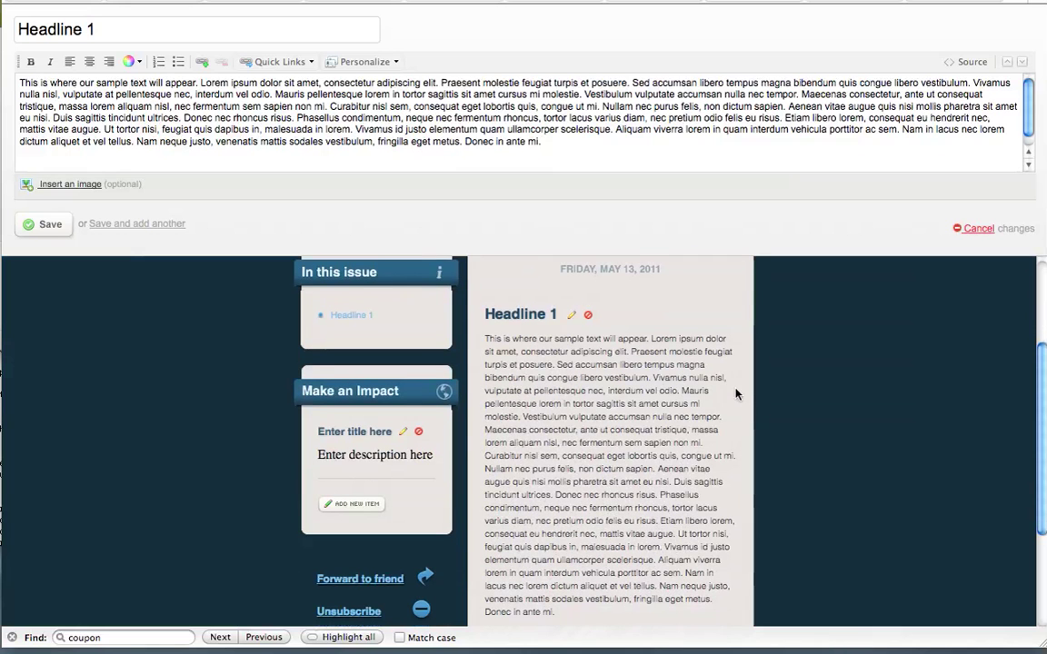
scroll(736, 394, "down", 1)
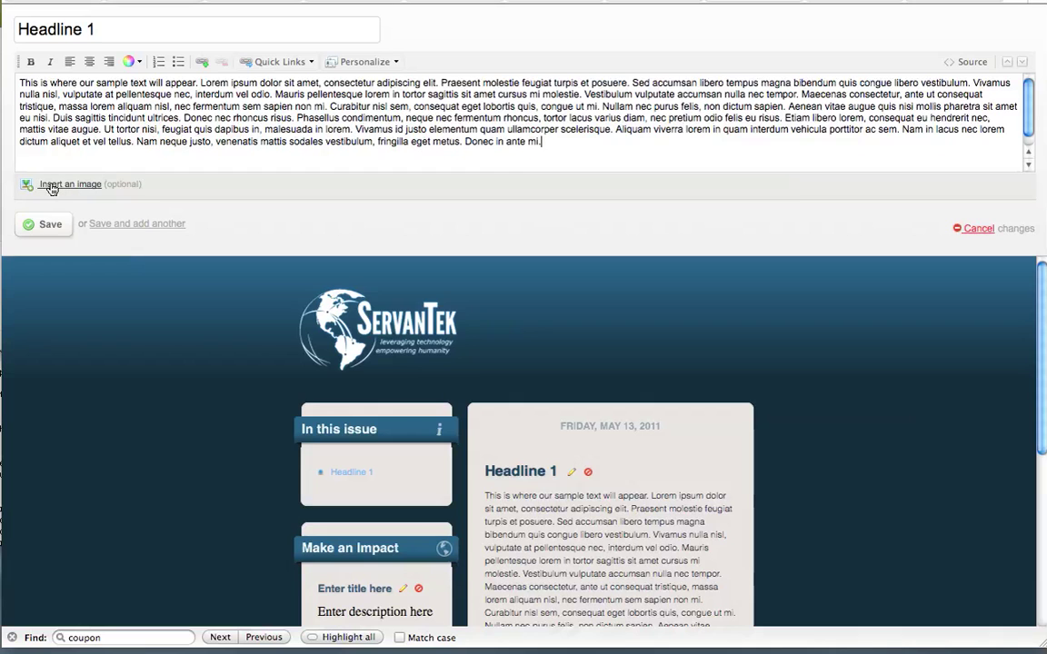
Step: Insert the image reach-africa-header2.jpg from the Desktop into the Headline 1 article and save the article
left_click(49, 188)
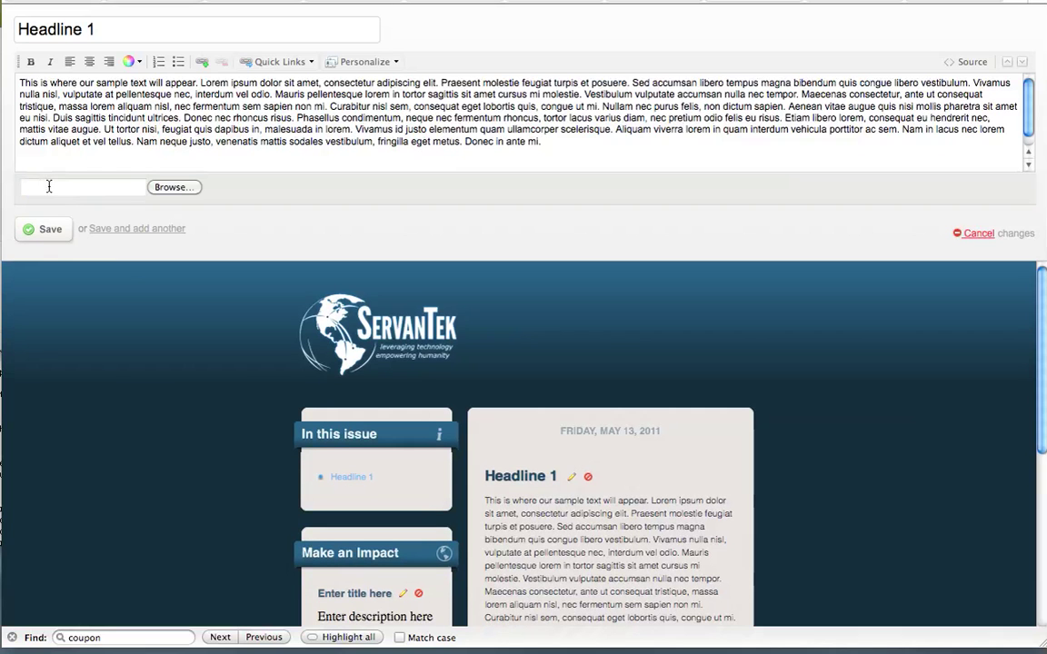
left_click(164, 188)
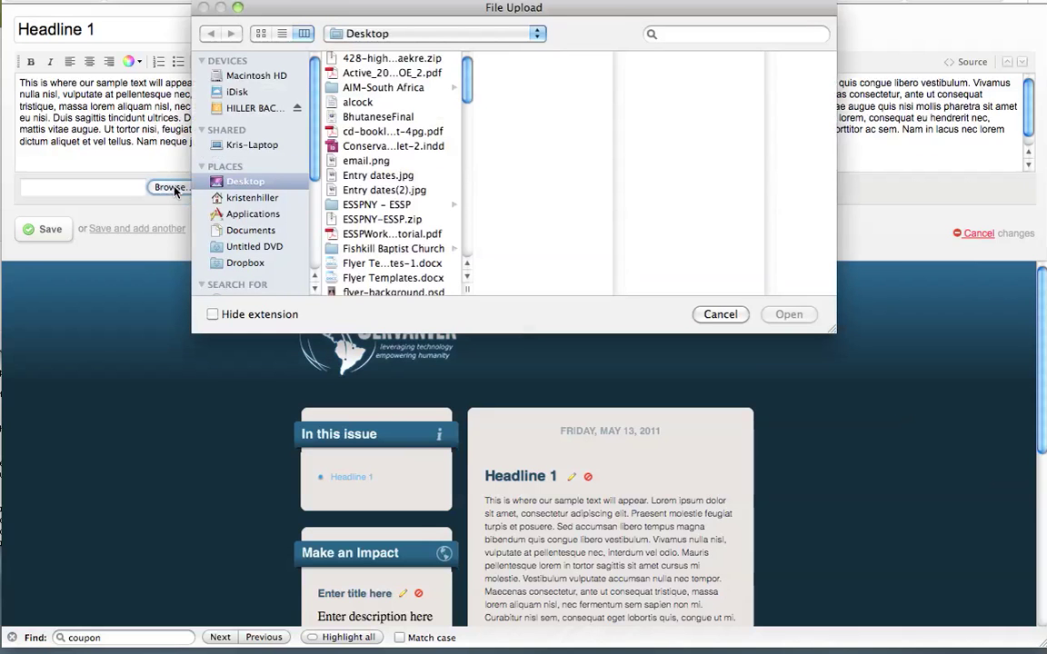
scroll(364, 195, "down", 1)
scroll(378, 203, "down", 3)
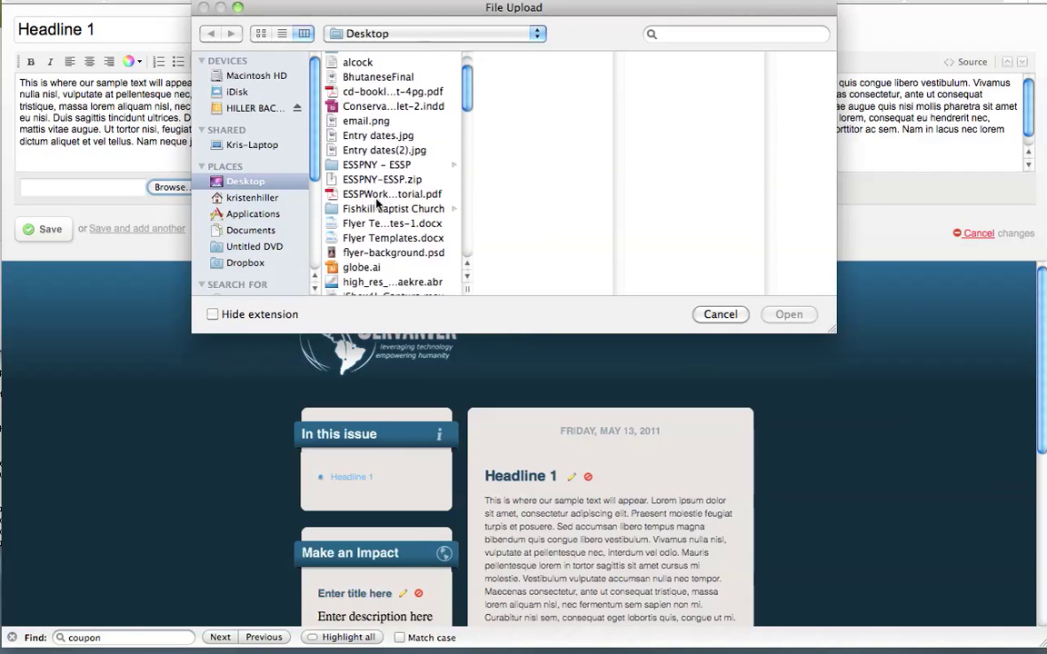
scroll(378, 203, "down", 15)
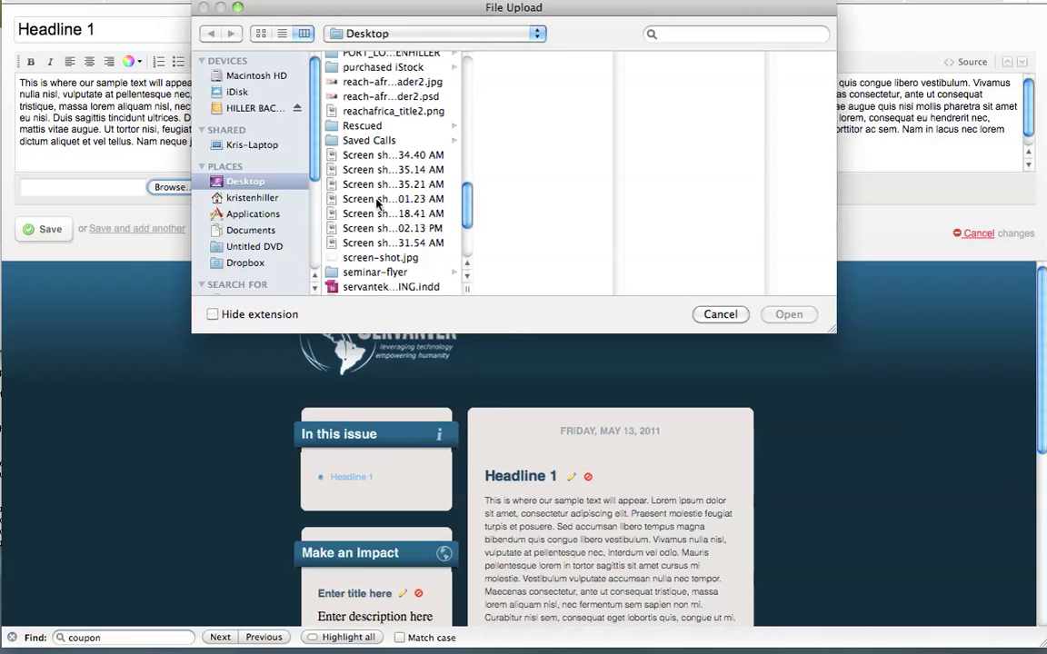
scroll(382, 91, "down", 8)
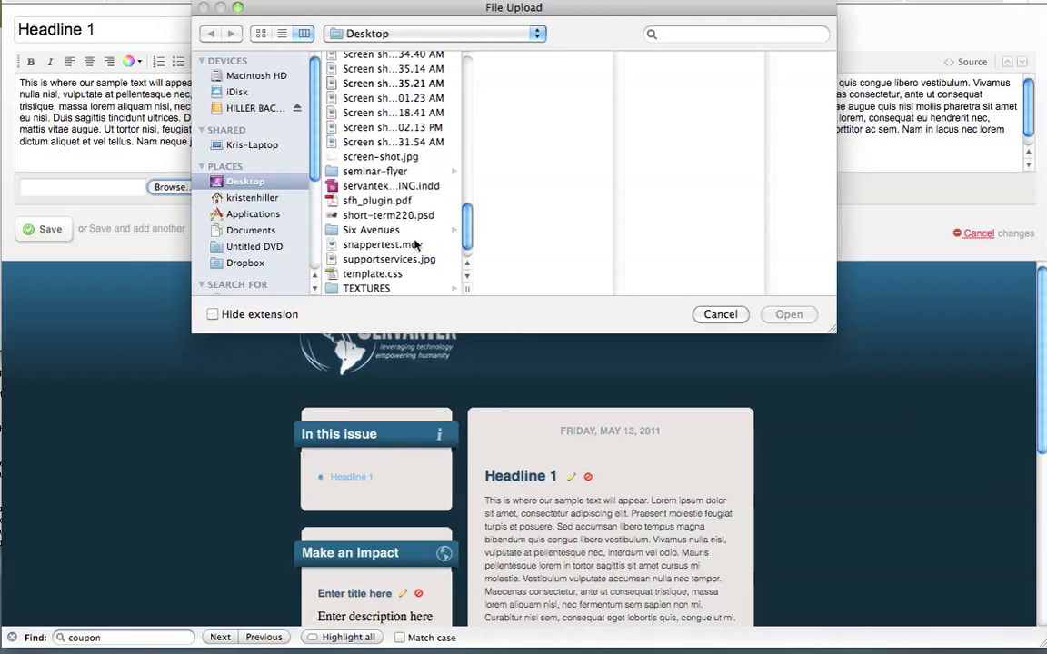
scroll(379, 223, "down", 2)
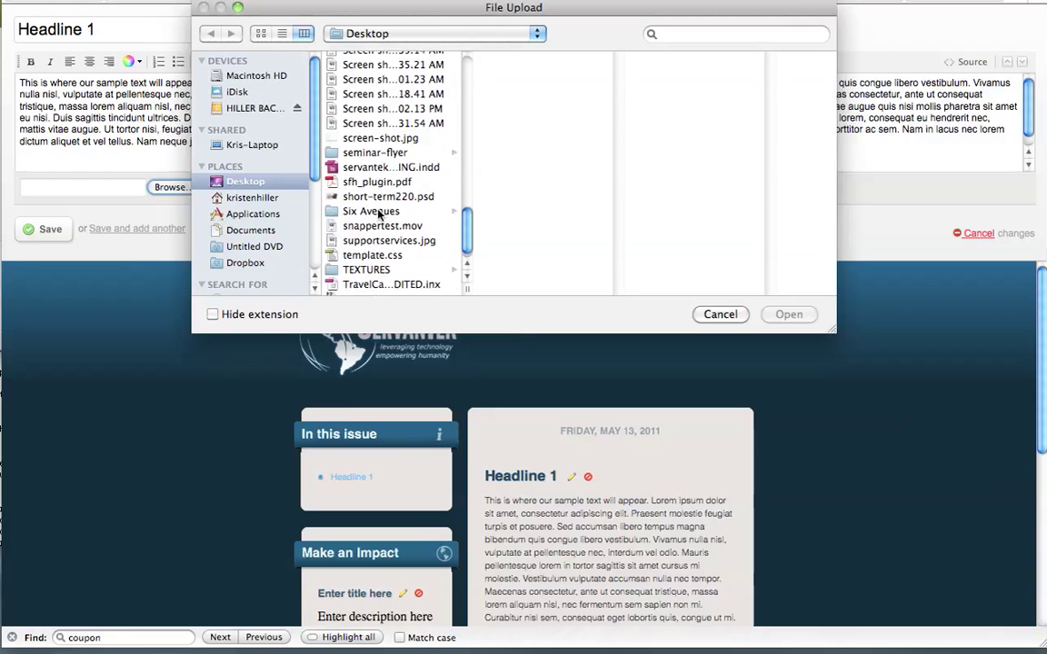
scroll(382, 215, "up", 3)
scroll(380, 216, "down", 3)
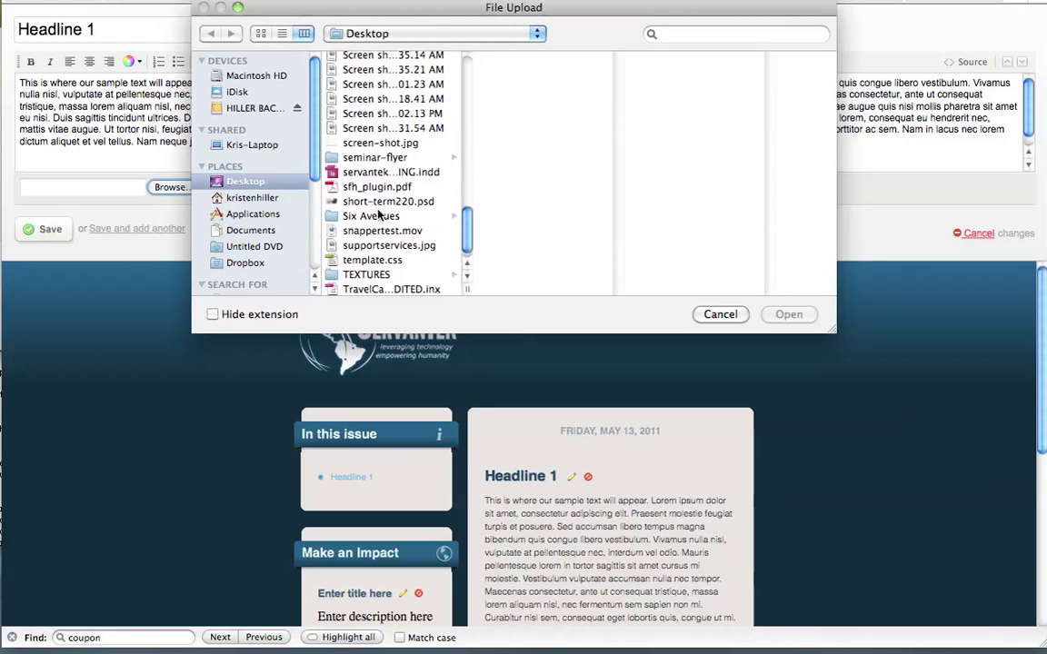
scroll(380, 214, "up", 8)
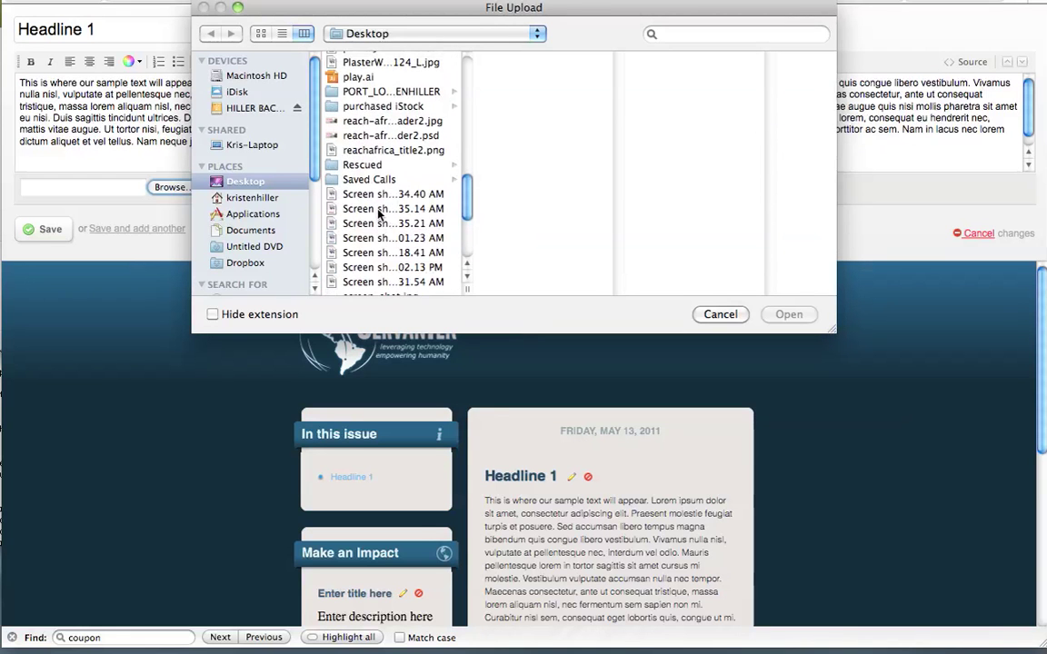
left_click(392, 135)
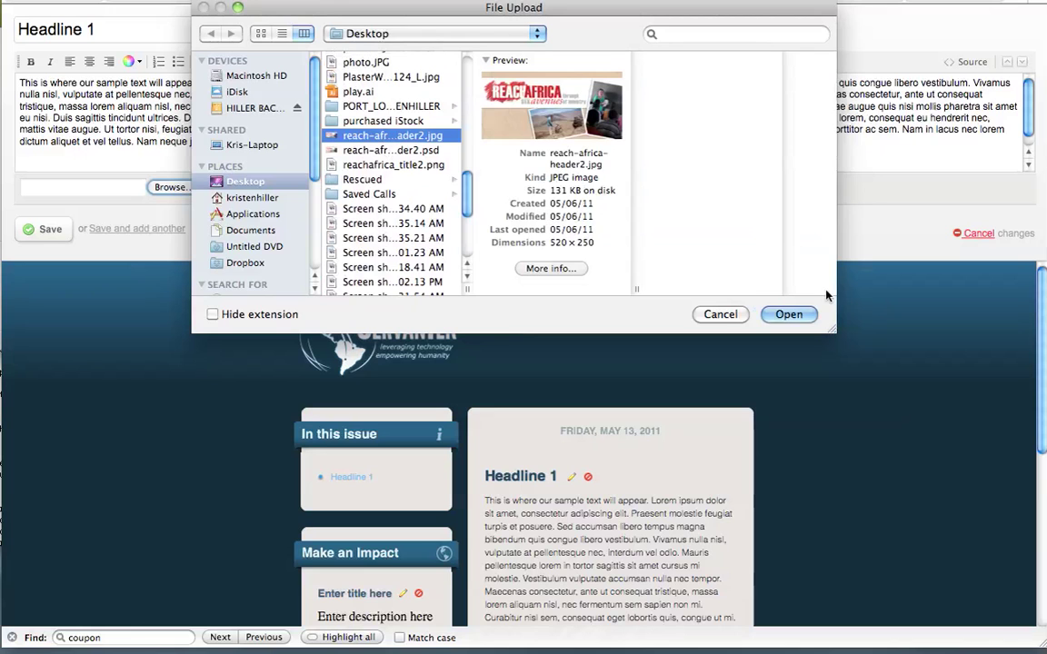
left_click(788, 314)
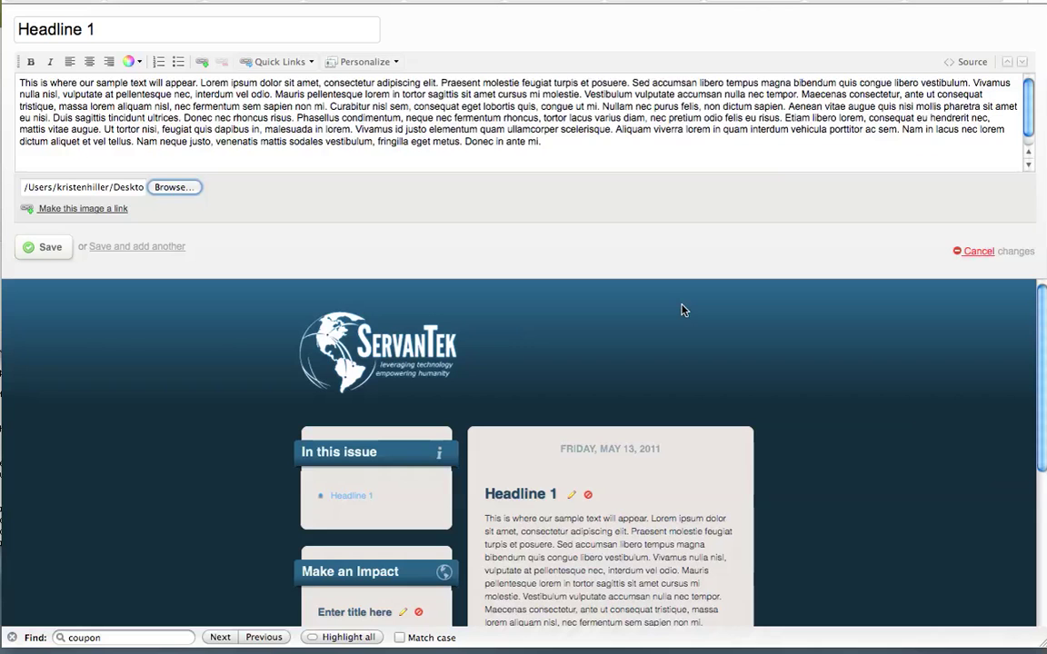
left_click(40, 247)
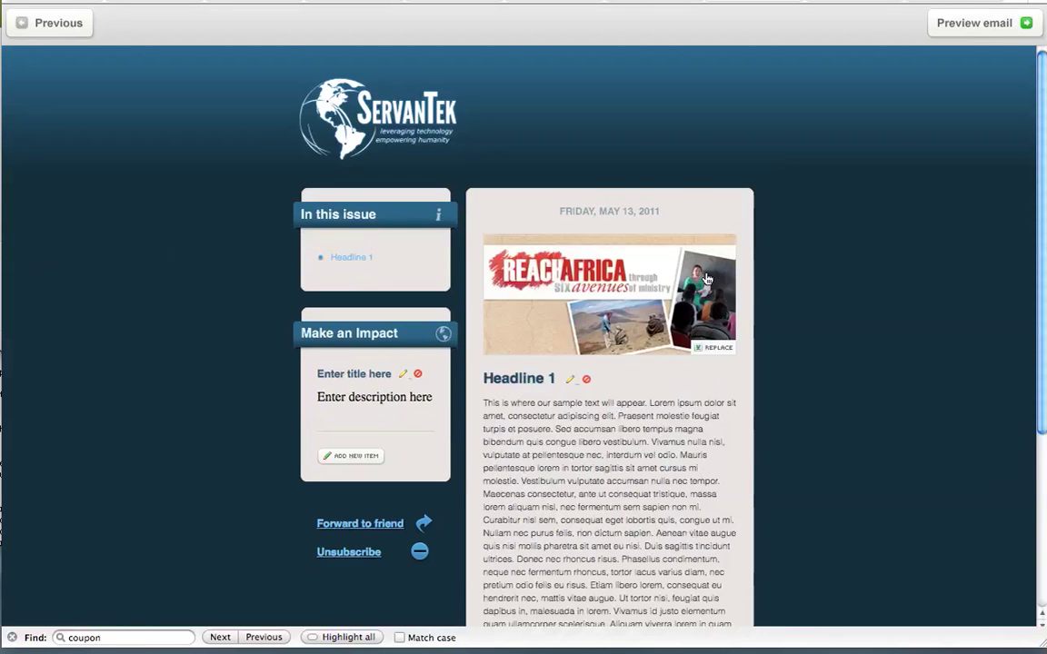
Step: Add a new item below the Headline 1 article and replace its placeholder title with "Headline 2"
scroll(780, 275, "down", 1)
scroll(780, 278, "down", 3)
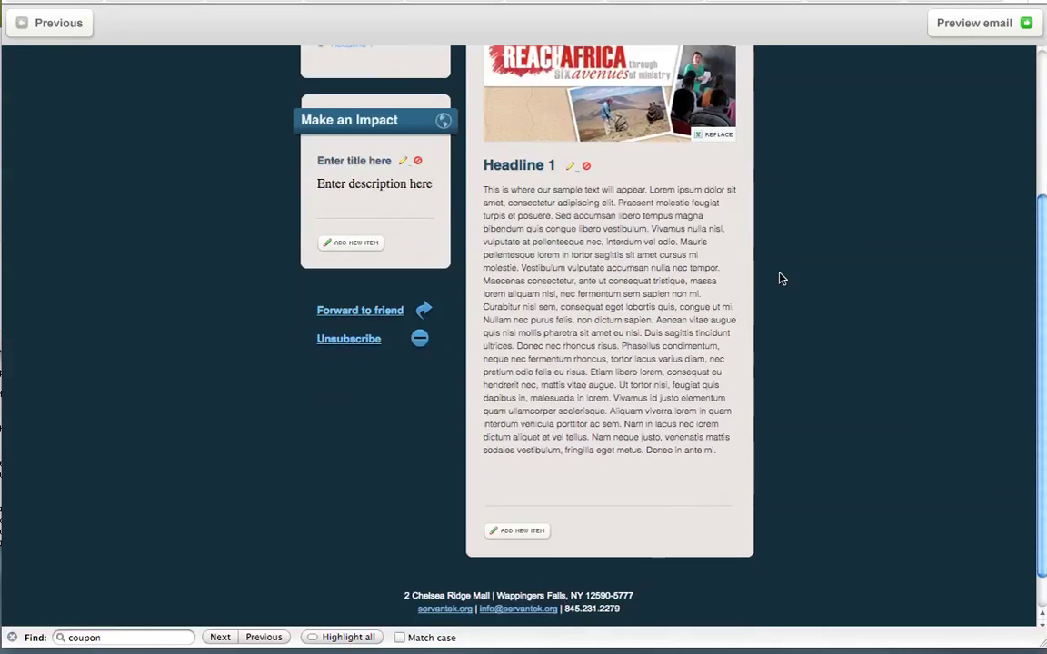
scroll(780, 278, "up", 1)
scroll(779, 278, "up", 1)
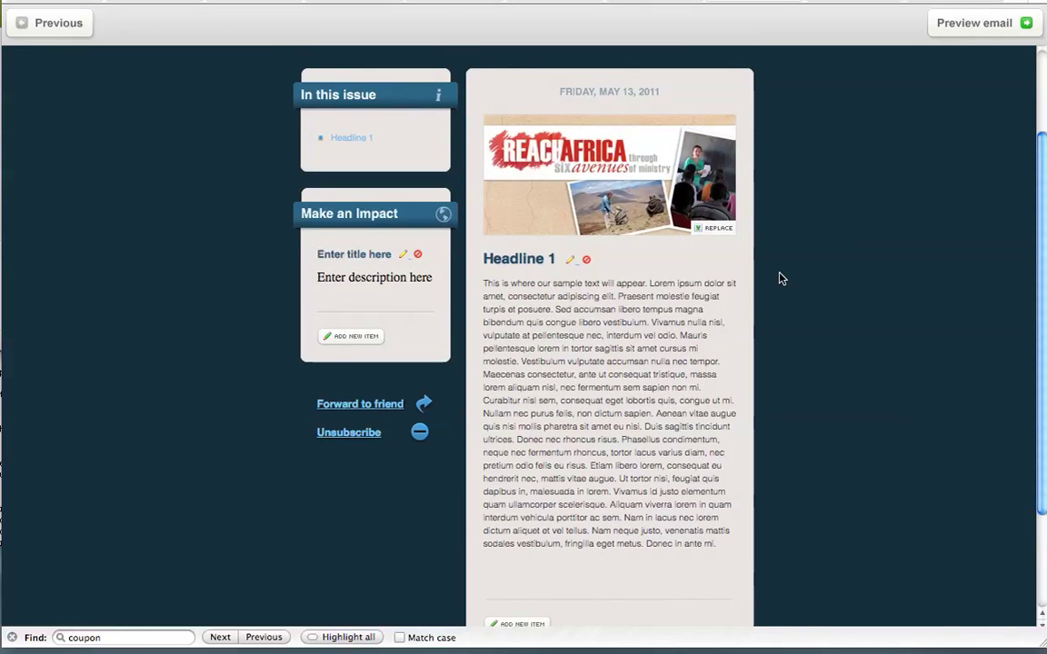
scroll(696, 264, "down", 3)
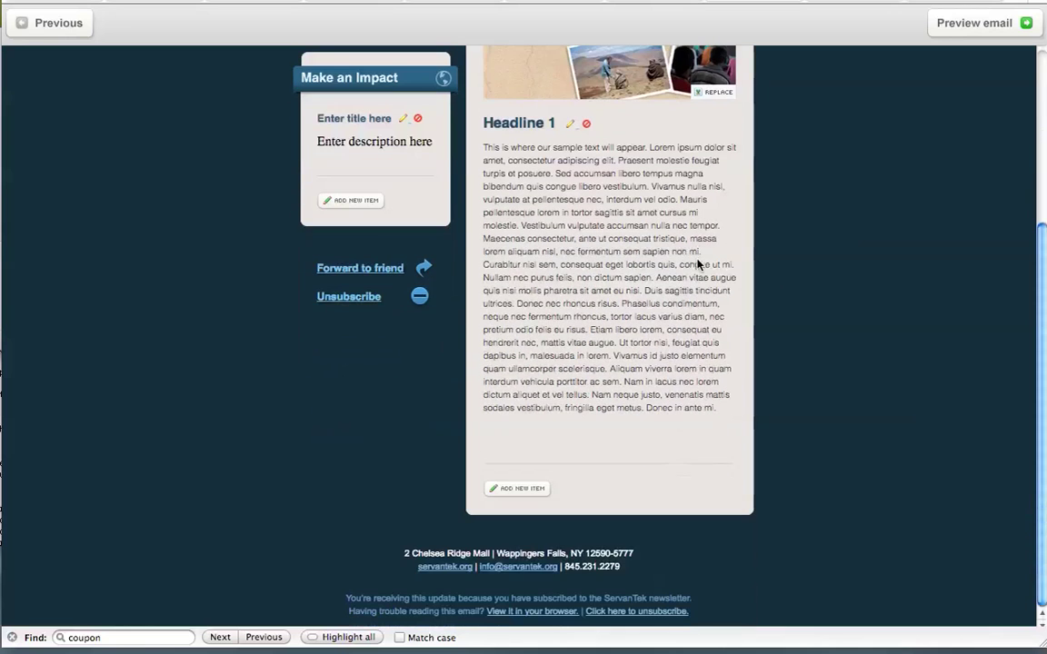
left_click(525, 489)
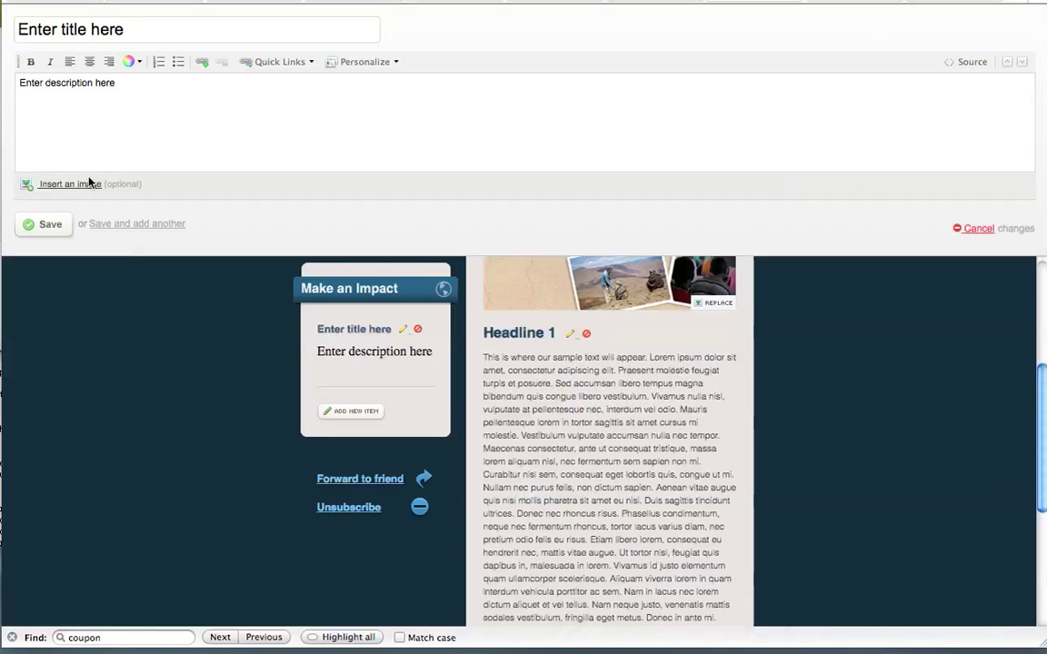
triple_click(19, 29)
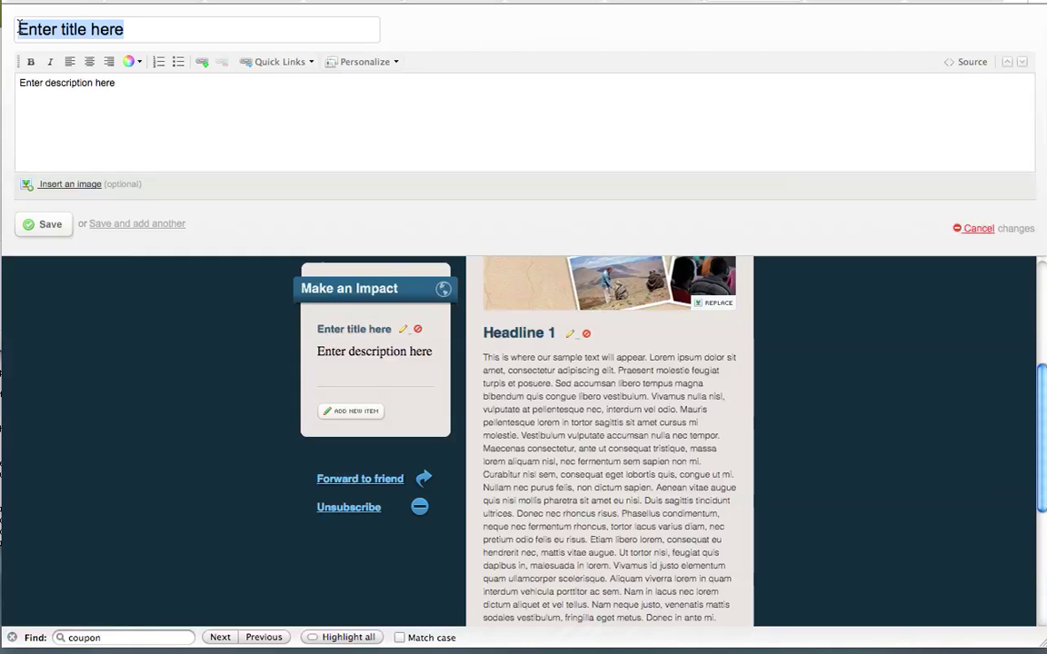
type("Headline 2")
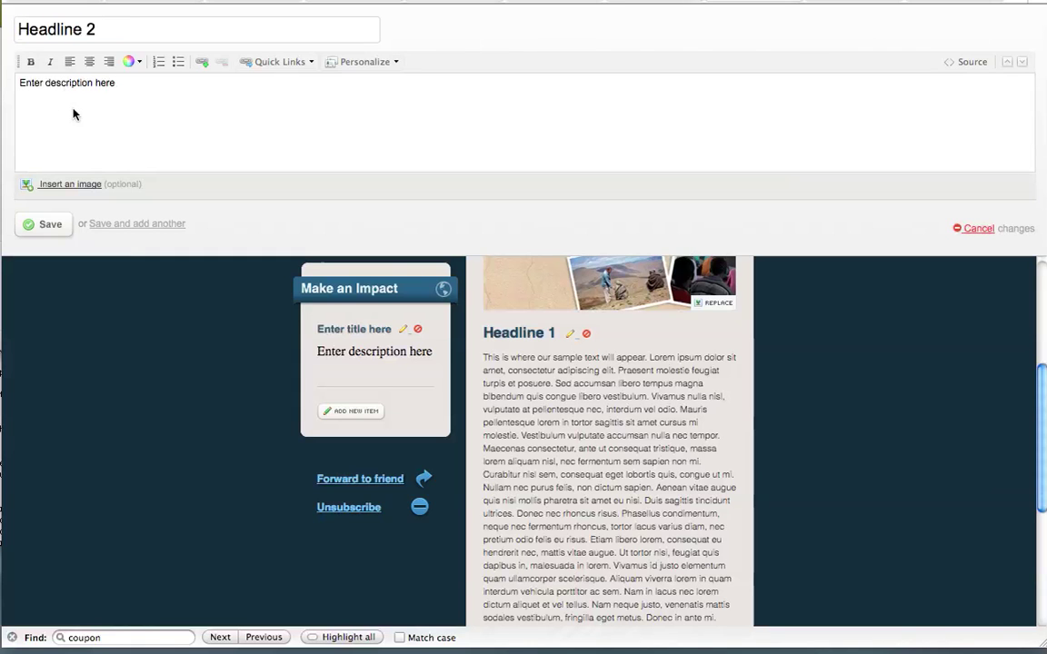
Step: Replace the new item's placeholder description with "Enter sample text here." and save the item
left_click_drag(129, 100, 12, 85)
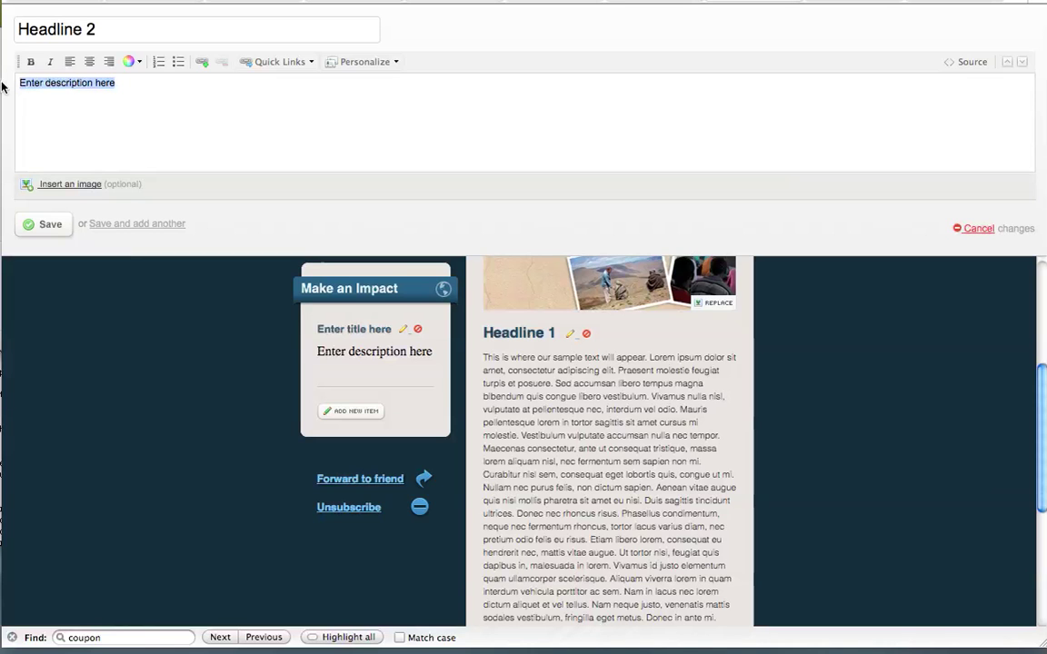
type("Enter ")
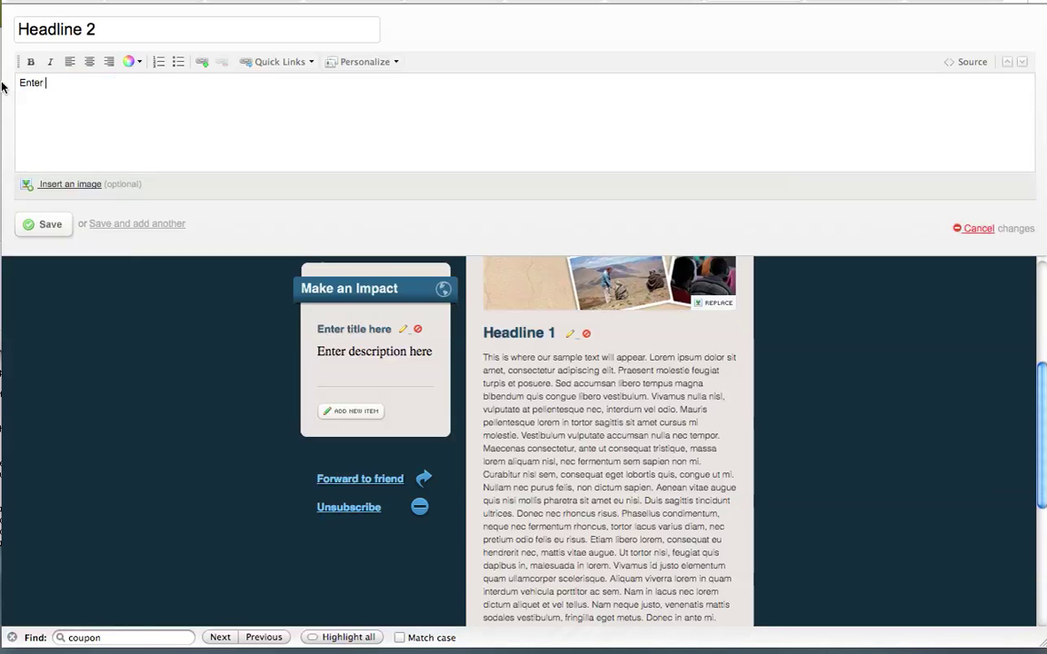
type("sample text here.")
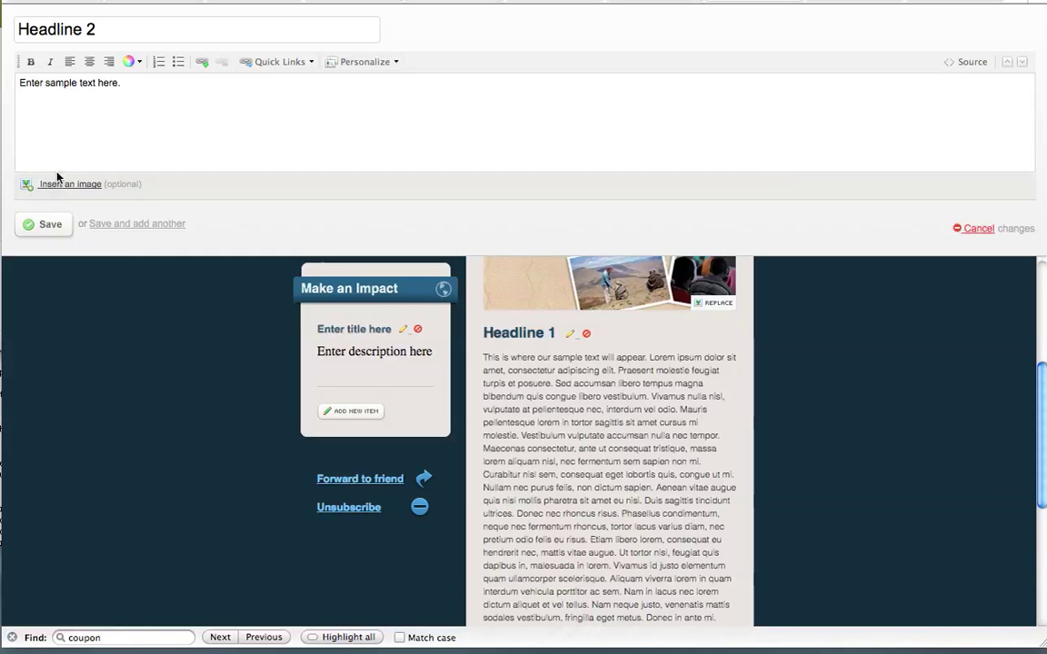
left_click(40, 228)
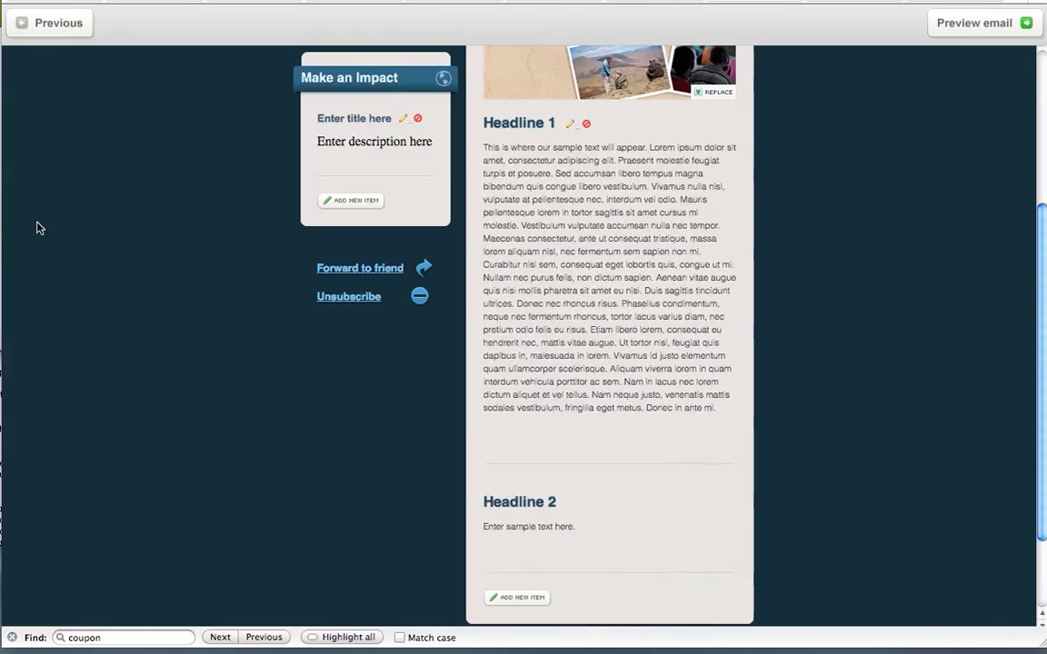
Step: Preview the email, test the Headline 2 link under "In this issue", and look over the newsletter layout
scroll(40, 228, "up", 3)
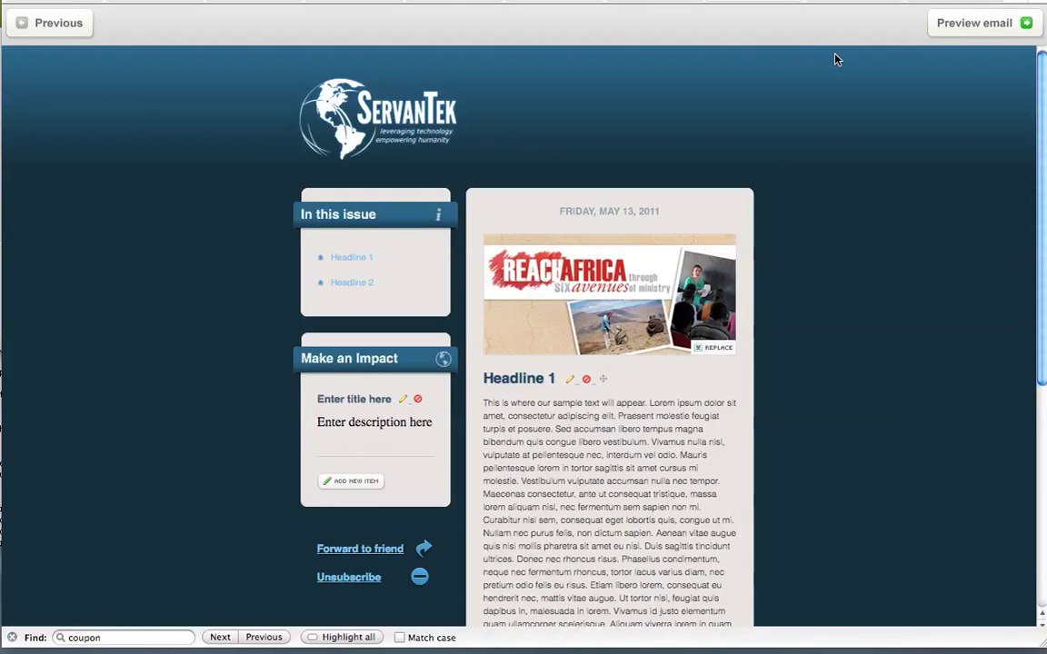
left_click(963, 25)
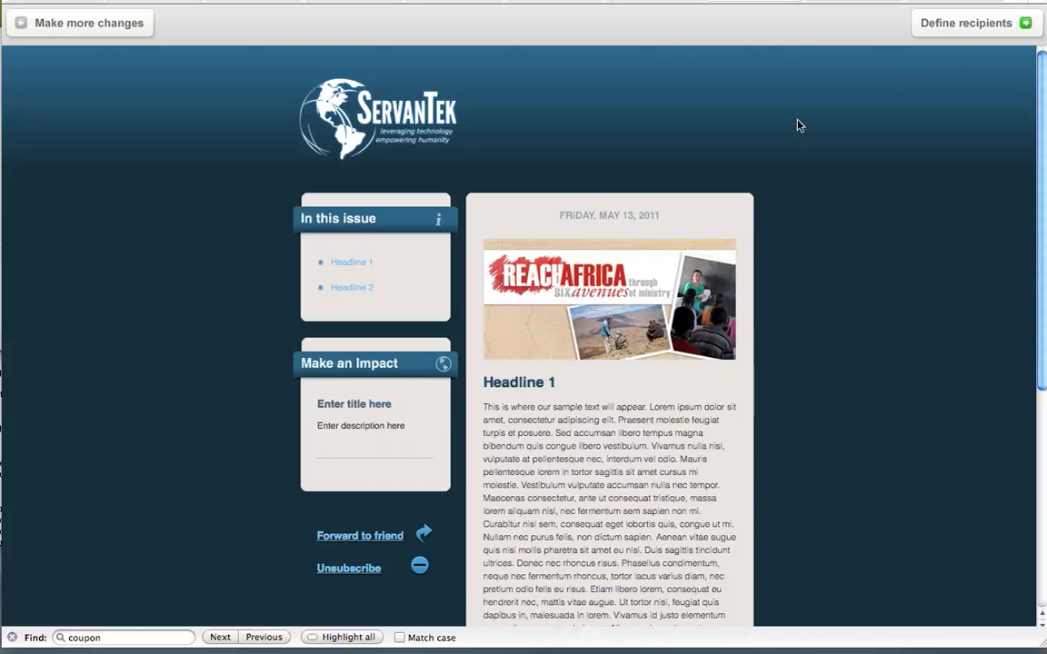
scroll(802, 122, "down", 2)
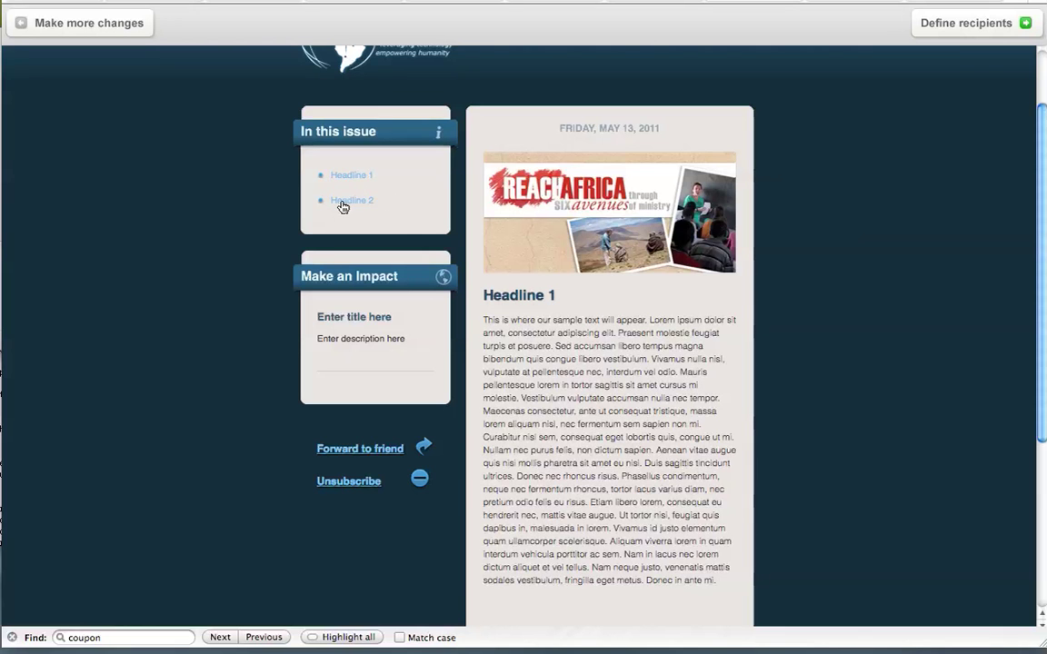
left_click(342, 203)
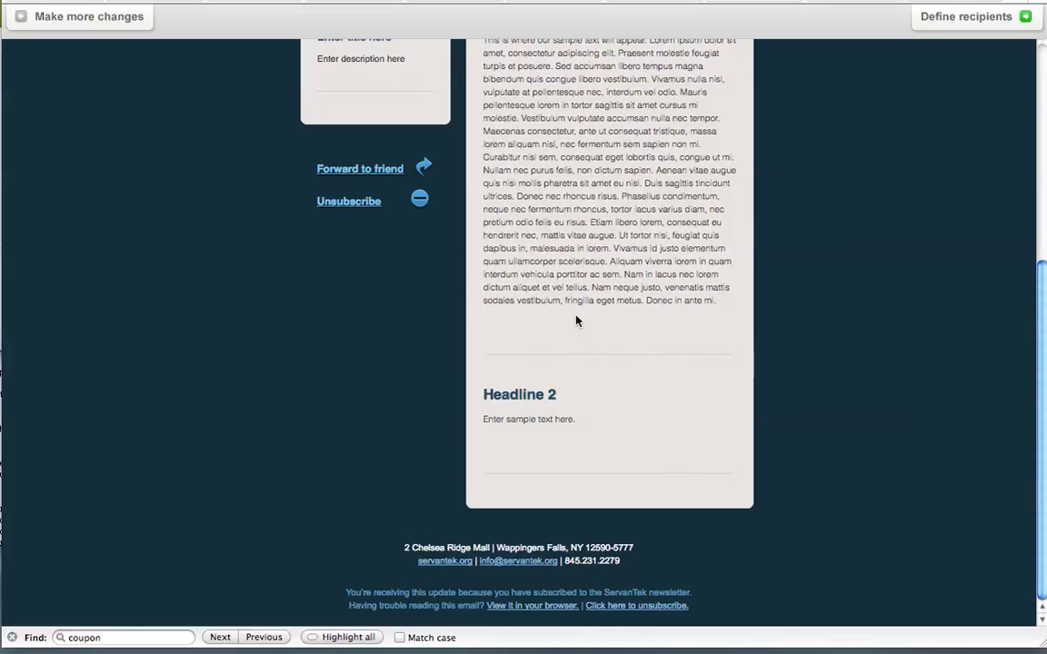
scroll(575, 320, "up", 8)
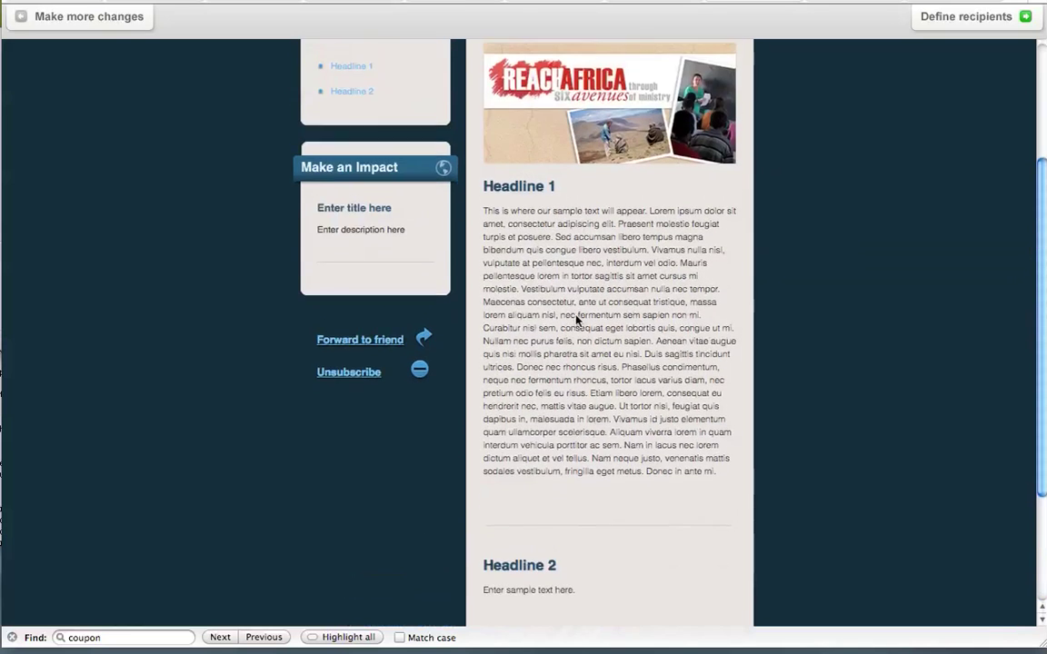
scroll(562, 300, "down", 1)
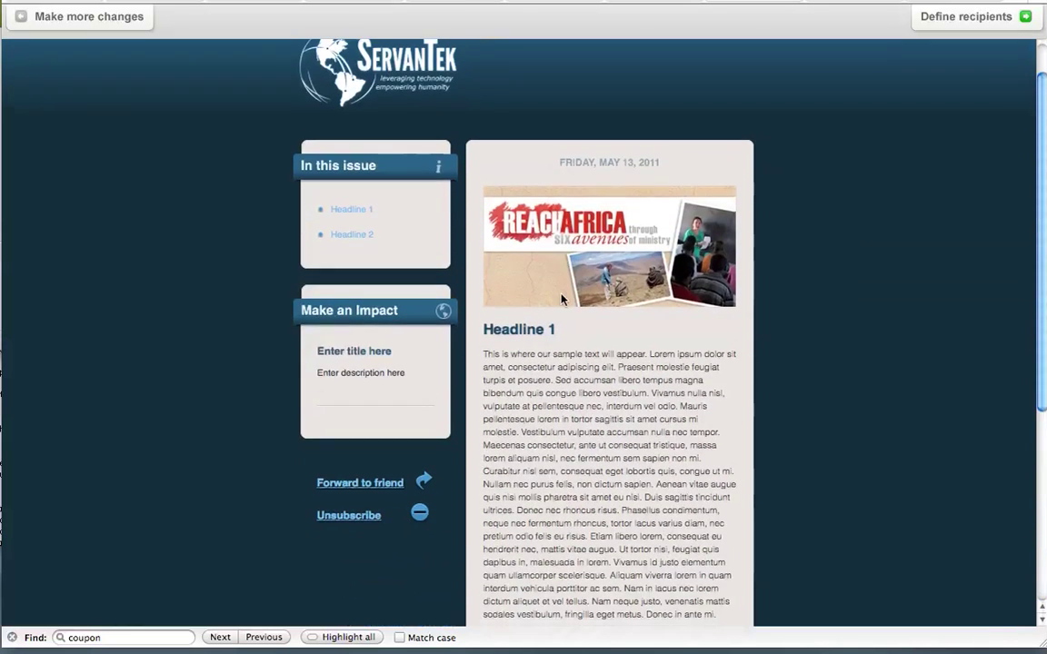
scroll(561, 300, "up", 1)
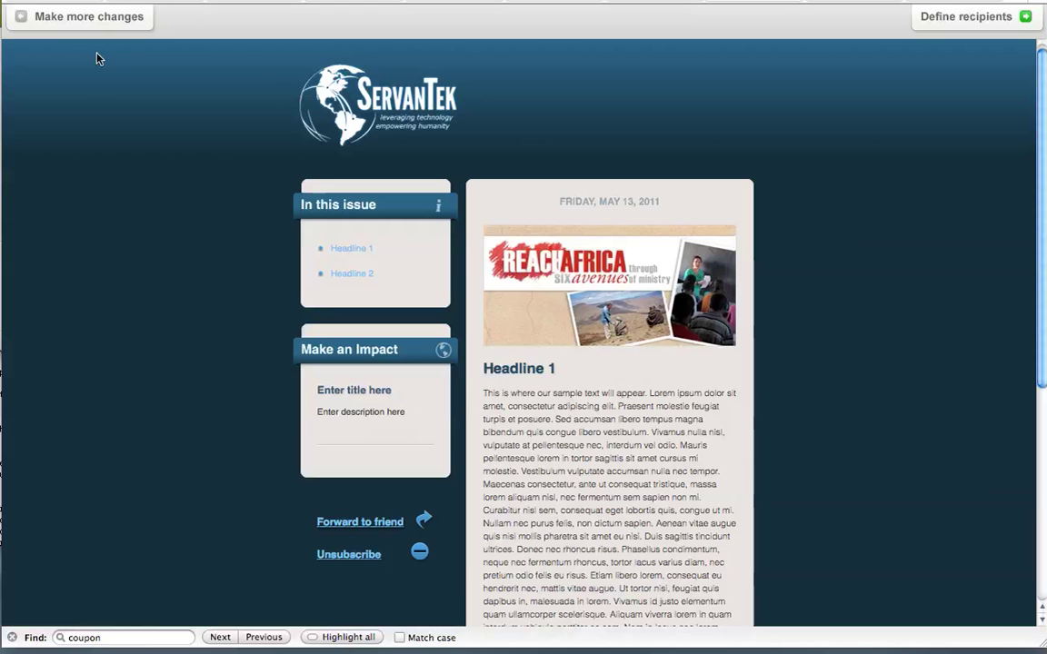
scroll(189, 51, "up", 1)
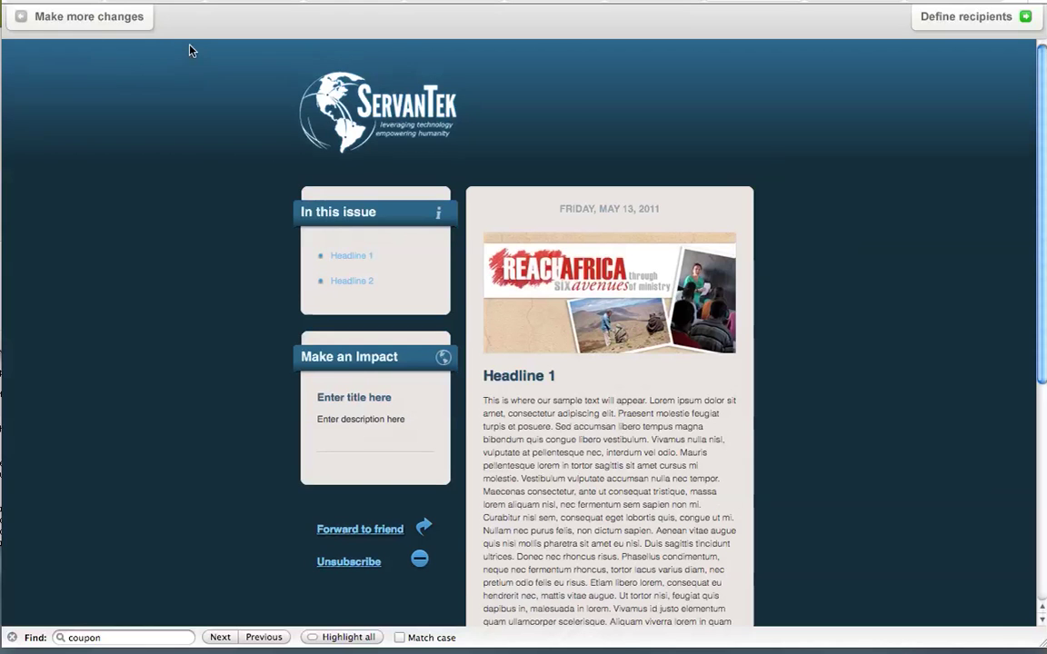
Step: Return to editing the newsletter and replace the placeholder title of the item under "Make an Impact" with "Make an impact"
left_click(63, 23)
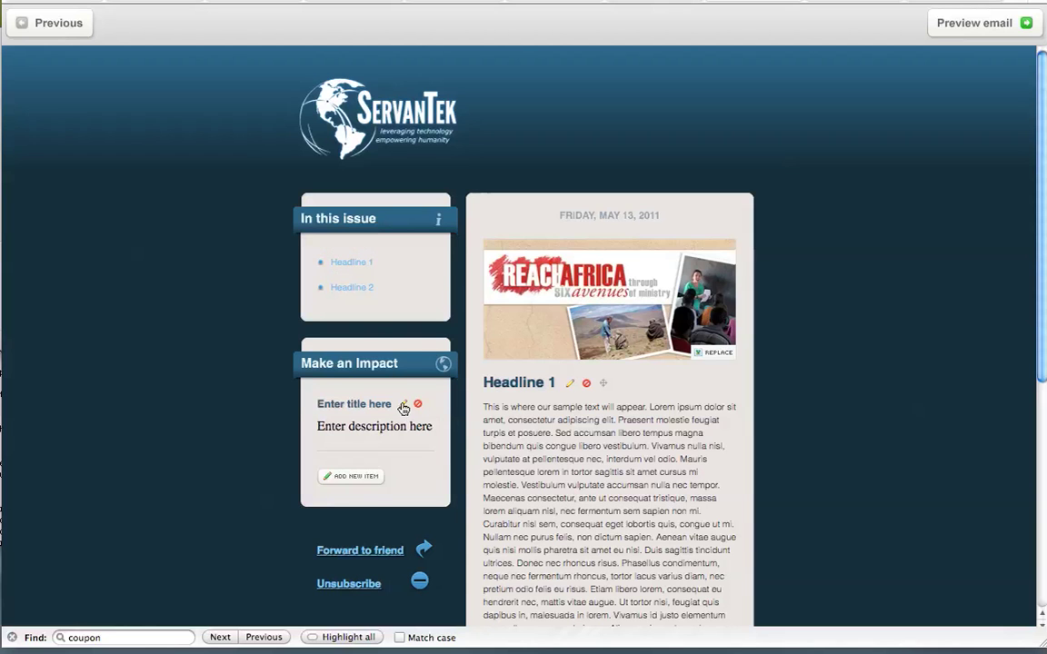
left_click(404, 406)
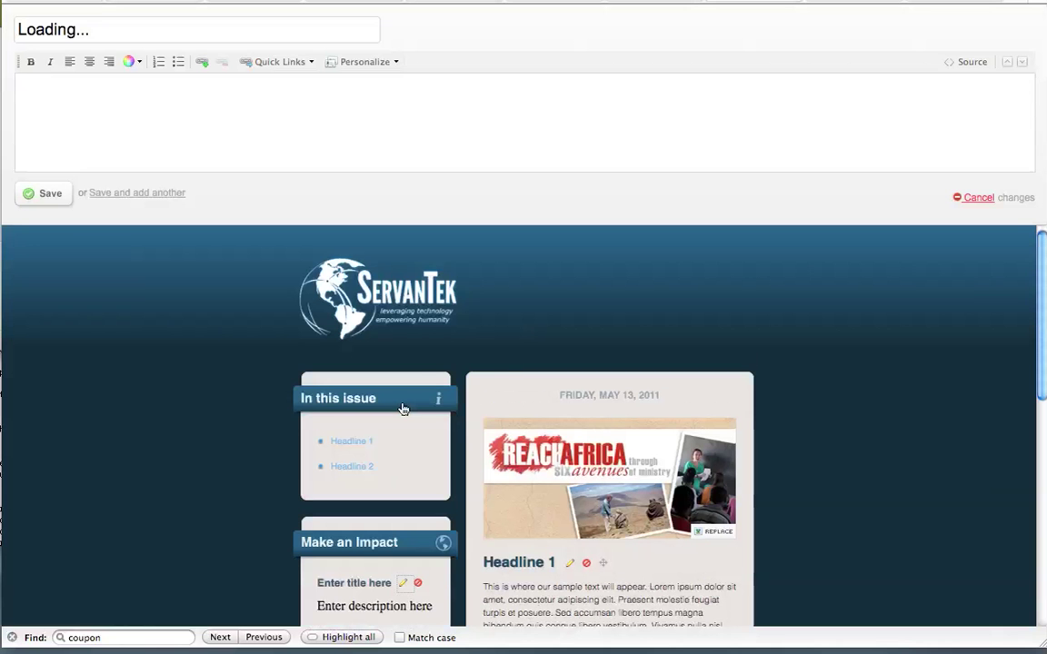
triple_click(58, 30)
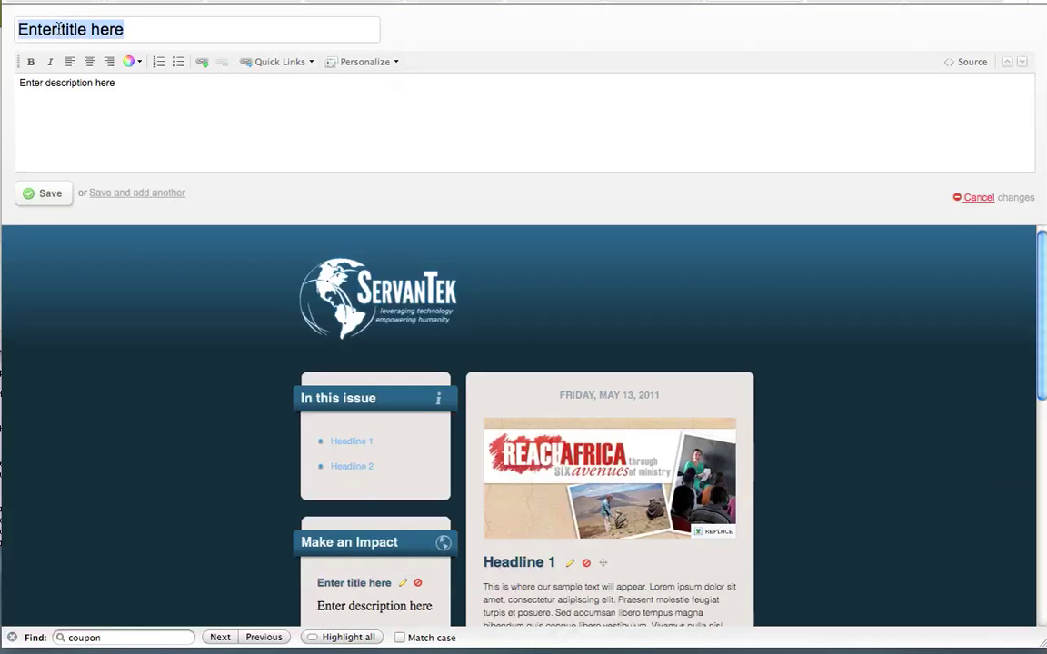
type("Make an")
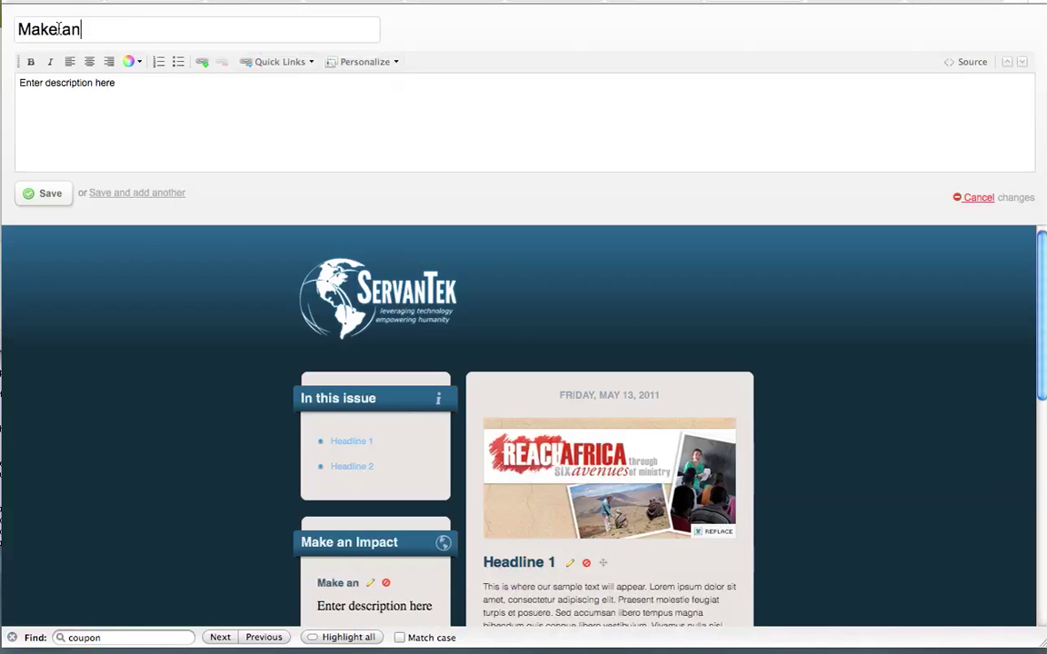
type(" impact")
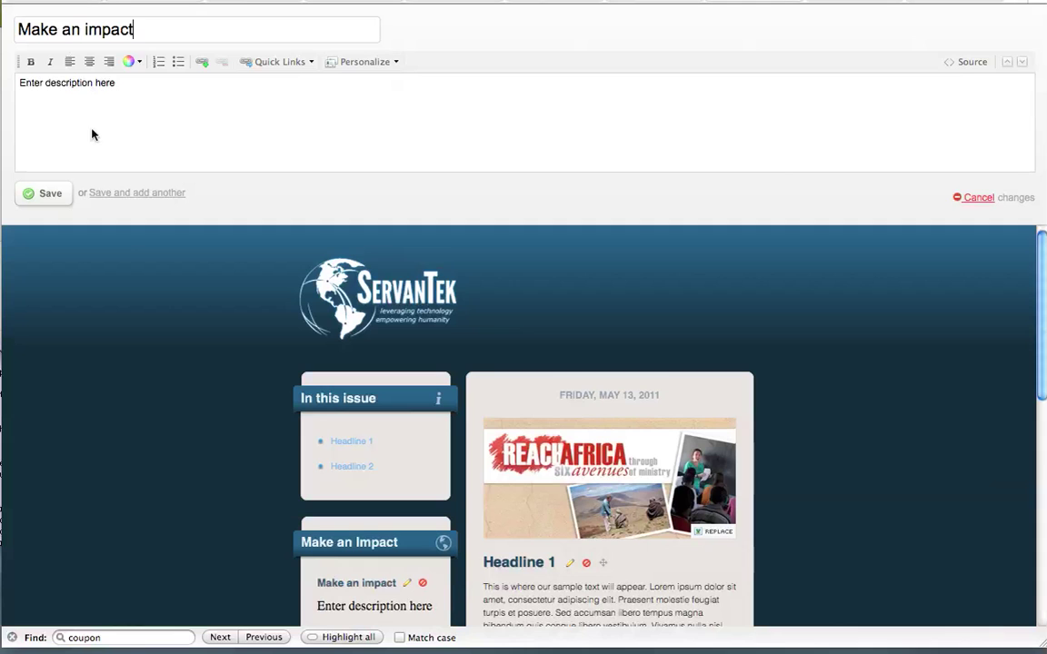
Step: Replace the placeholder description of the "Make an impact" sidebar item with "This is a test." and save the item
left_click_drag(120, 84, 20, 83)
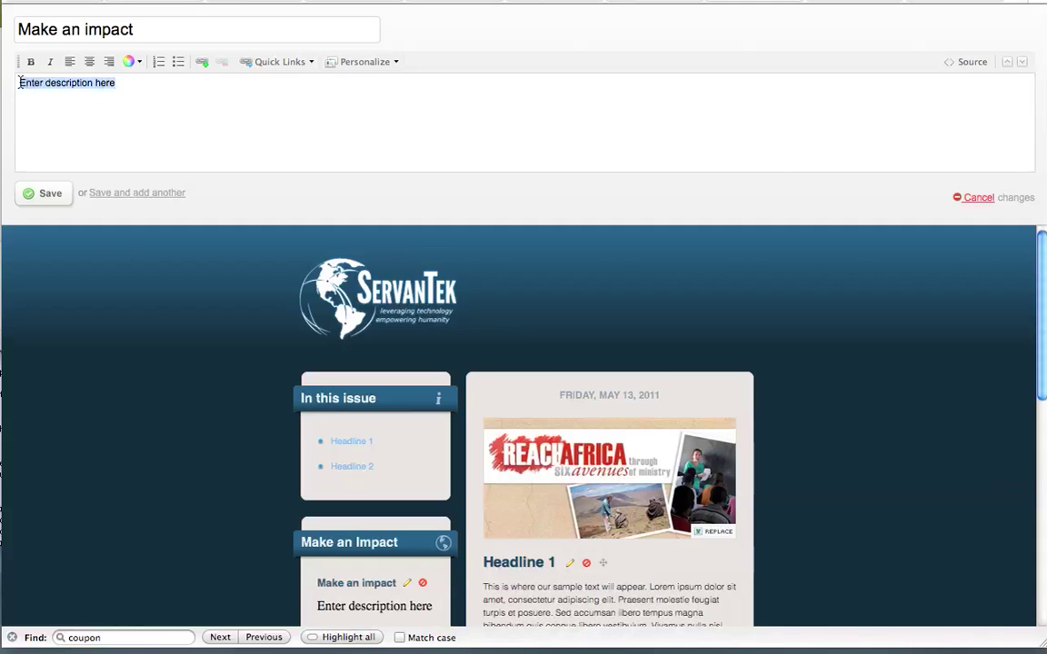
type("This is a te")
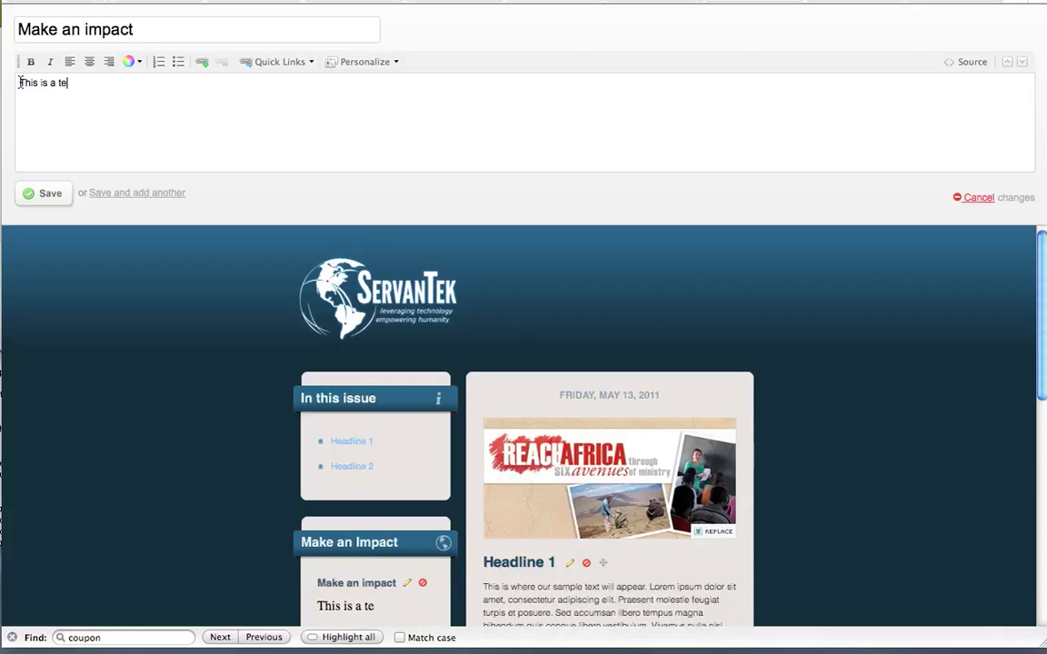
type("st.")
left_click(41, 196)
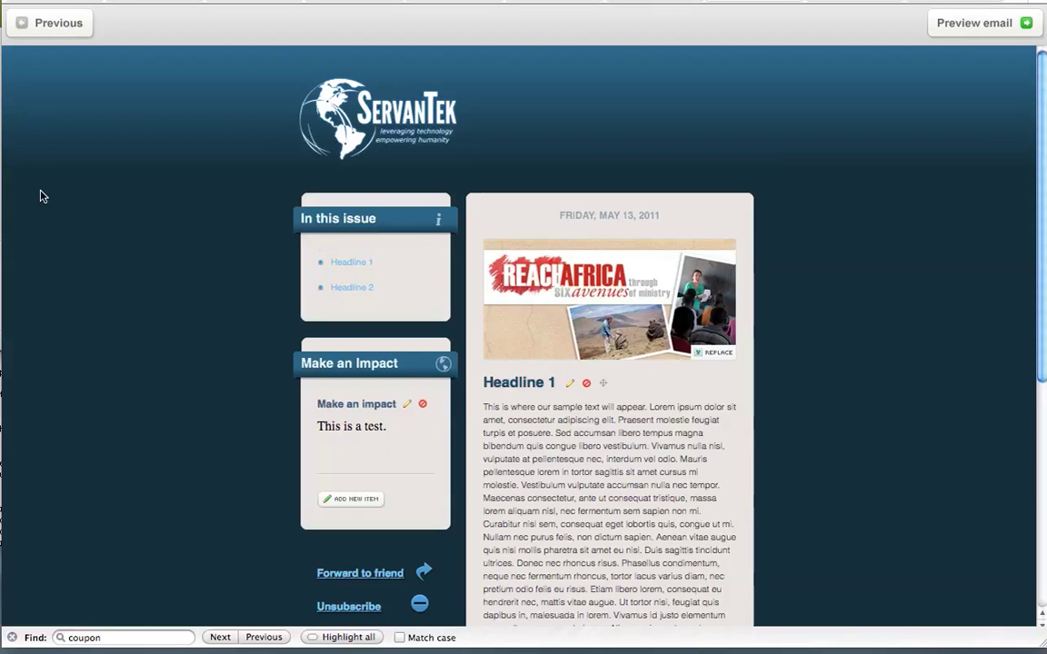
Step: Look over the edited newsletter, open the email preview and check its layout from header to end
scroll(417, 169, "down", 3)
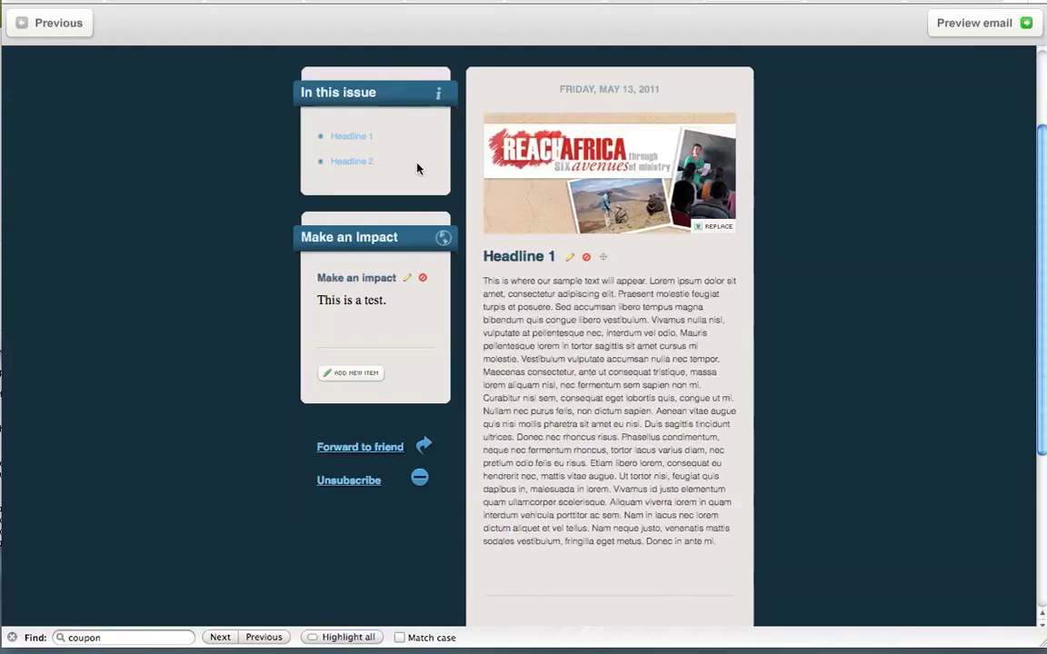
scroll(416, 168, "down", 3)
scroll(416, 168, "up", 5)
scroll(416, 168, "up", 1)
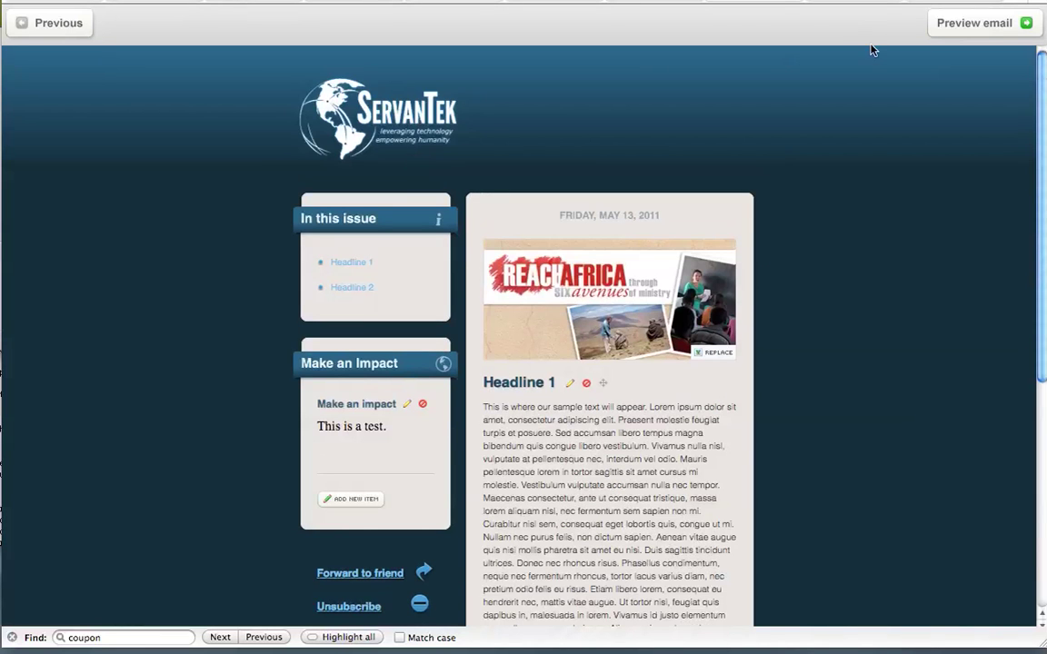
left_click(969, 25)
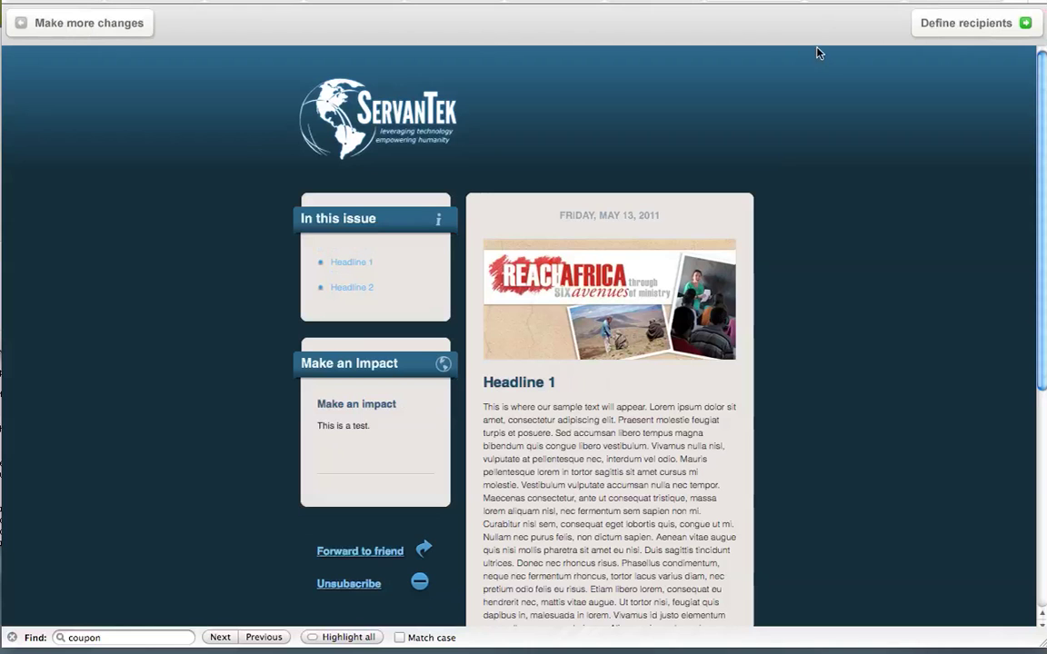
scroll(823, 76, "down", 3)
scroll(823, 76, "up", 3)
Step: Proceed to defining recipients and choose the existing subscriber list "Sample List" for the campaign
left_click(959, 25)
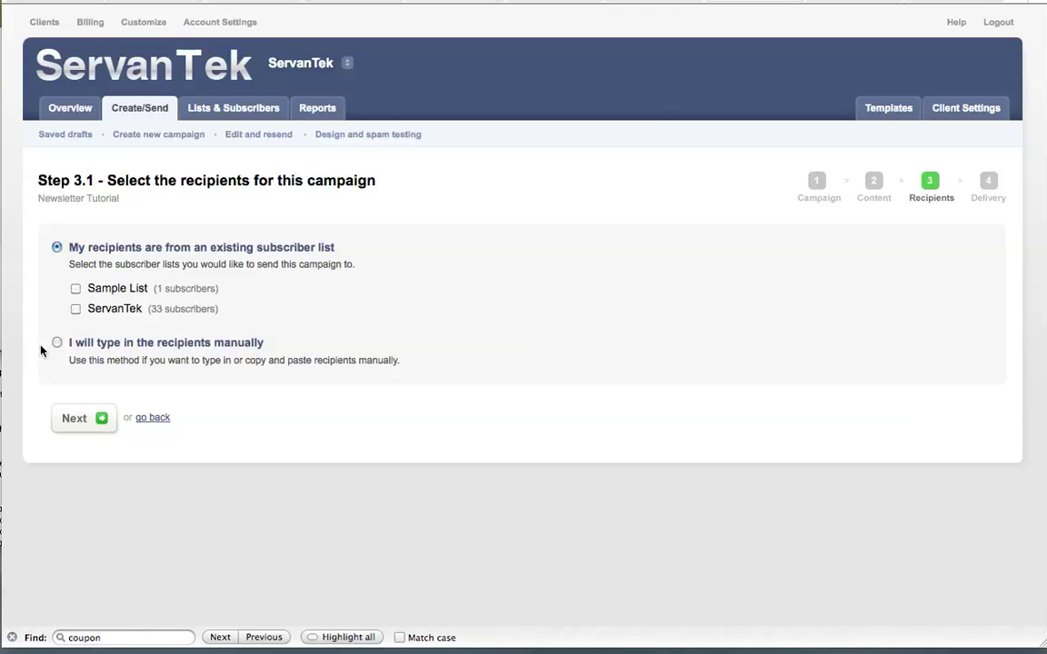
left_click(76, 289)
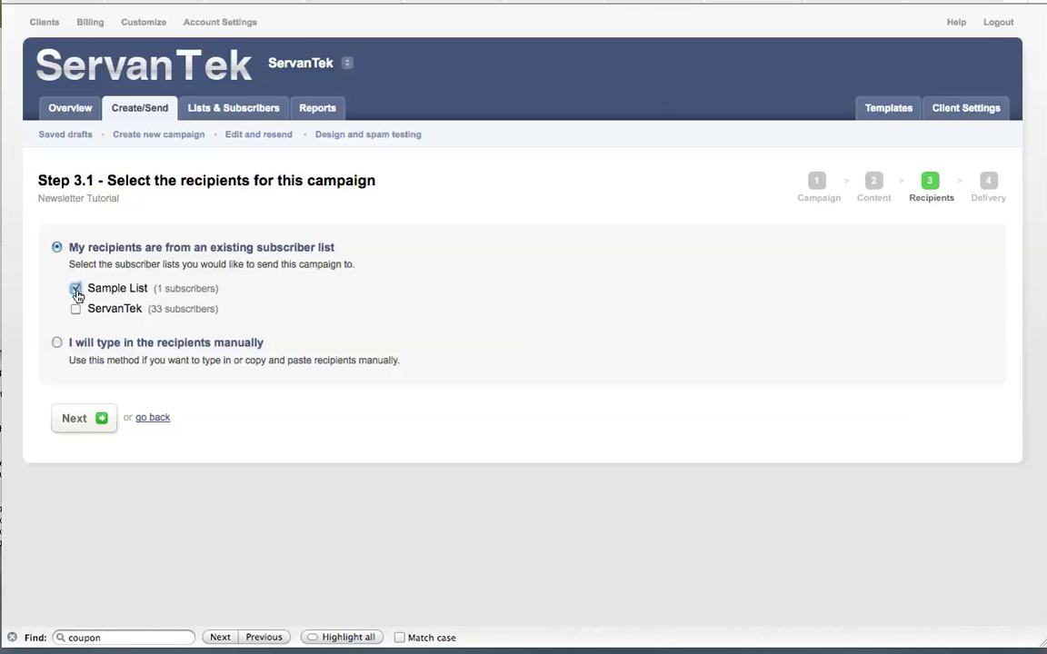
left_click(77, 421)
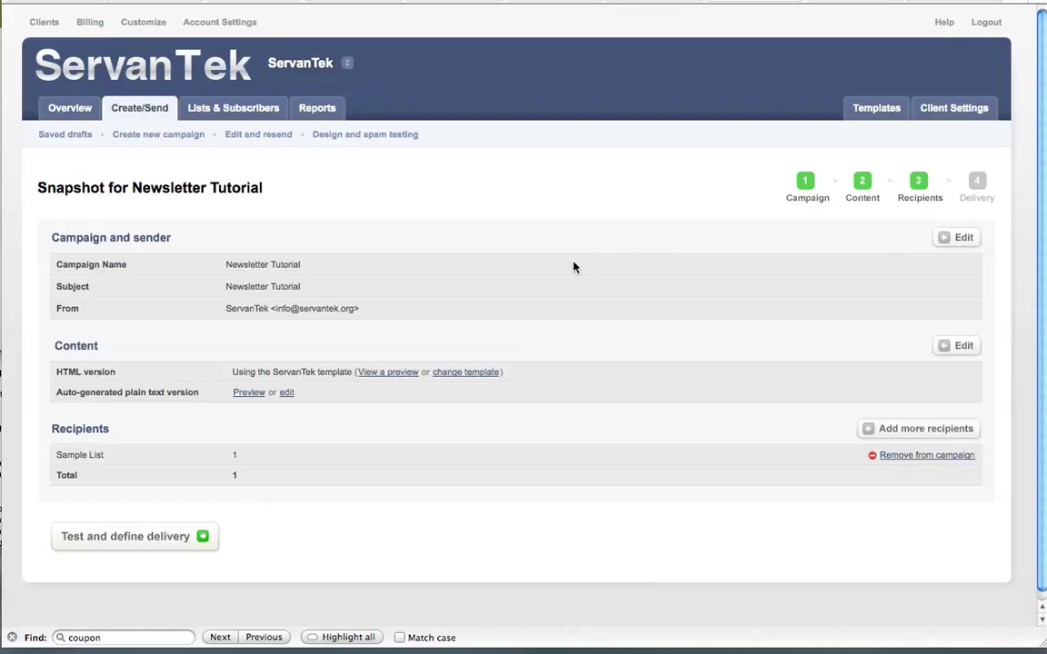
Step: Review the Newsletter Tutorial campaign snapshot and continue to the campaign testing and delivery stage
scroll(748, 271, "down", 1)
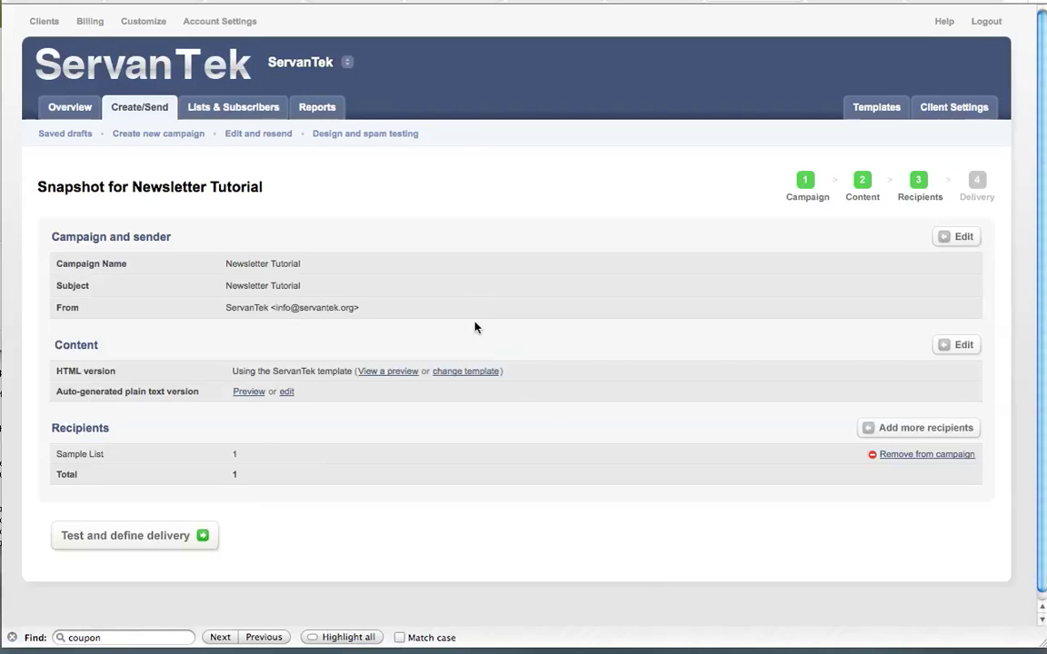
scroll(300, 372, "down", 1)
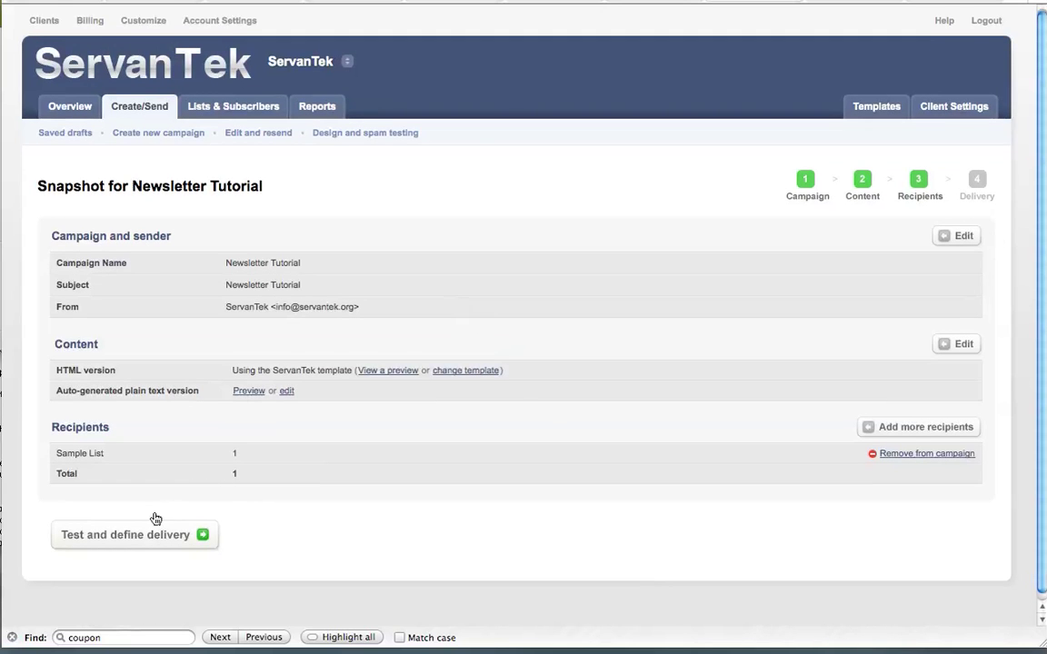
scroll(155, 522, "down", 1)
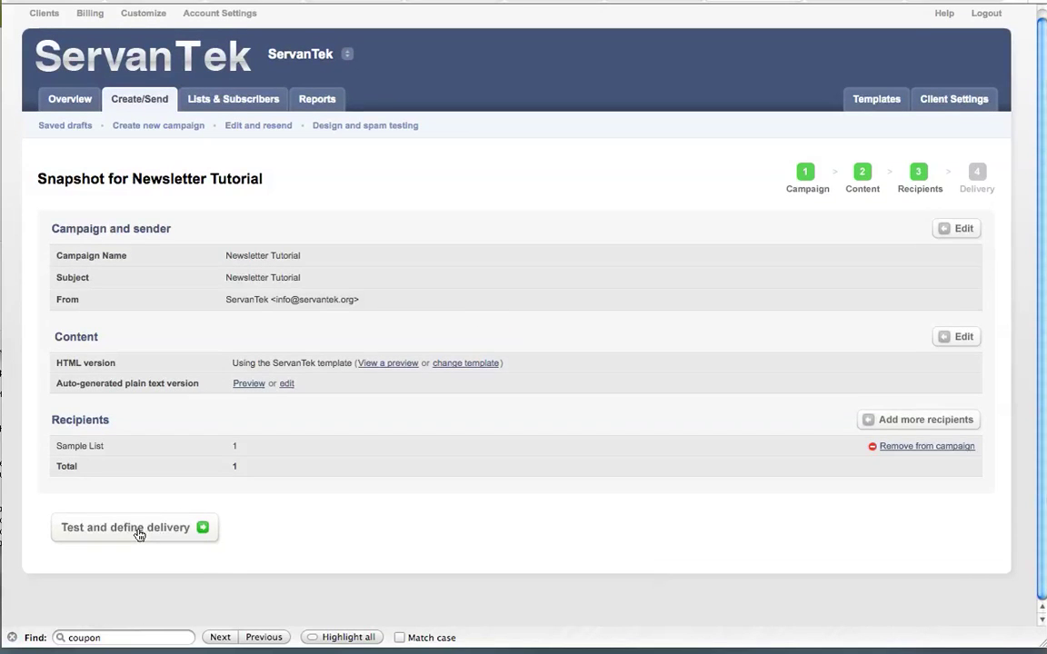
left_click(139, 534)
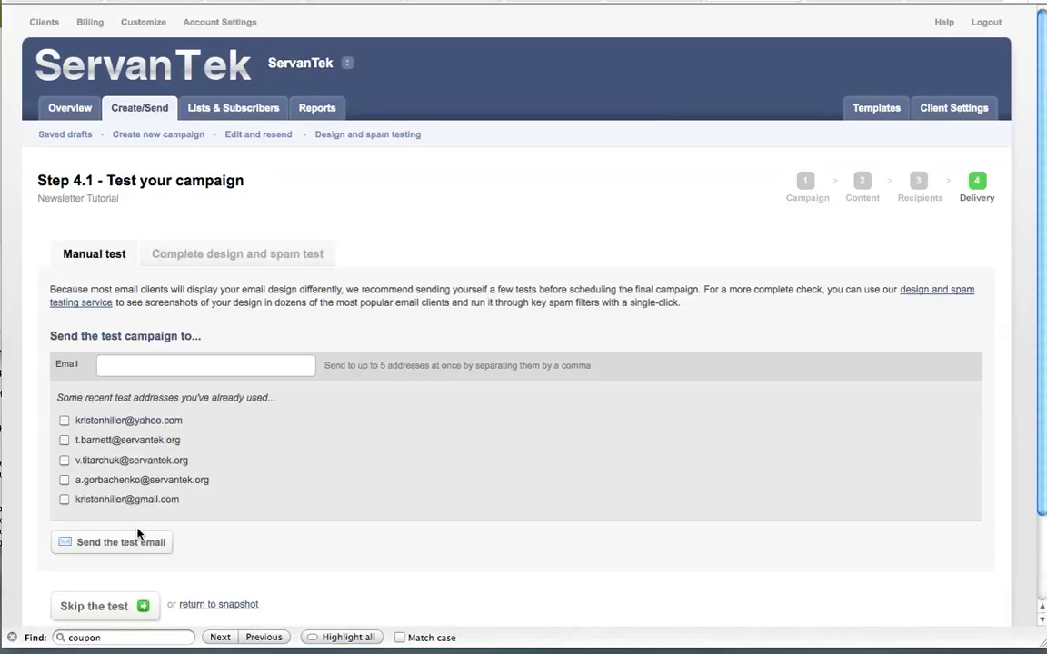
scroll(359, 442, "down", 2)
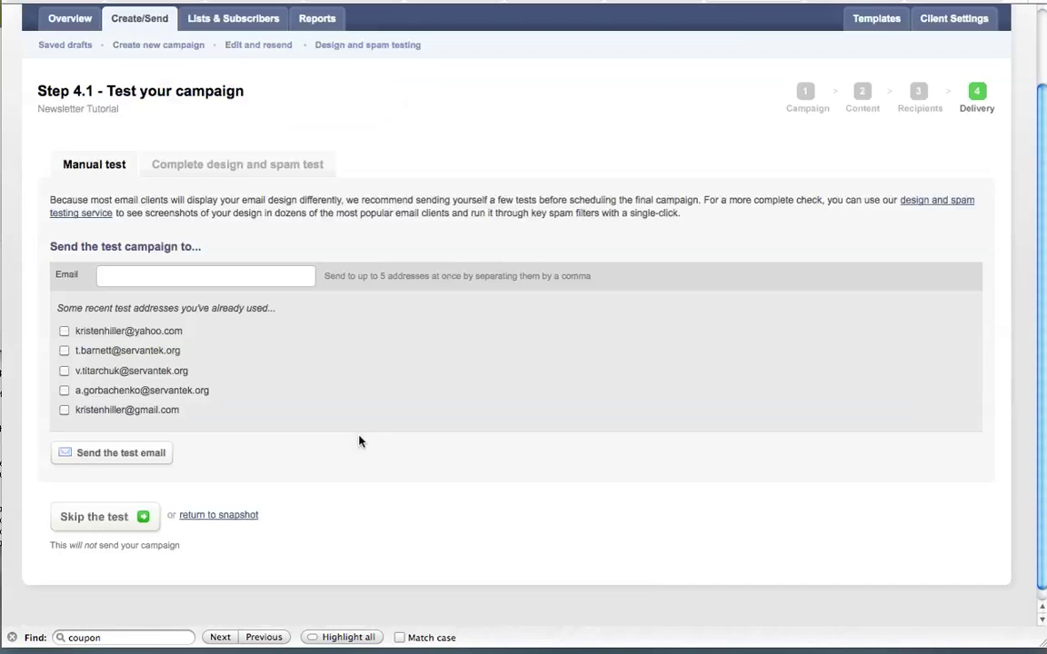